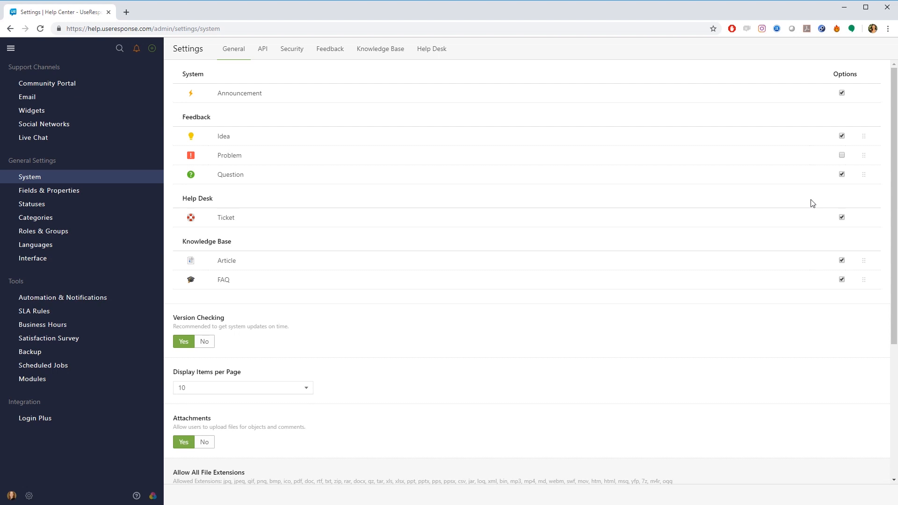
Step: Deactivate the Question type in the Feedback object types and activate it again
click(842, 176)
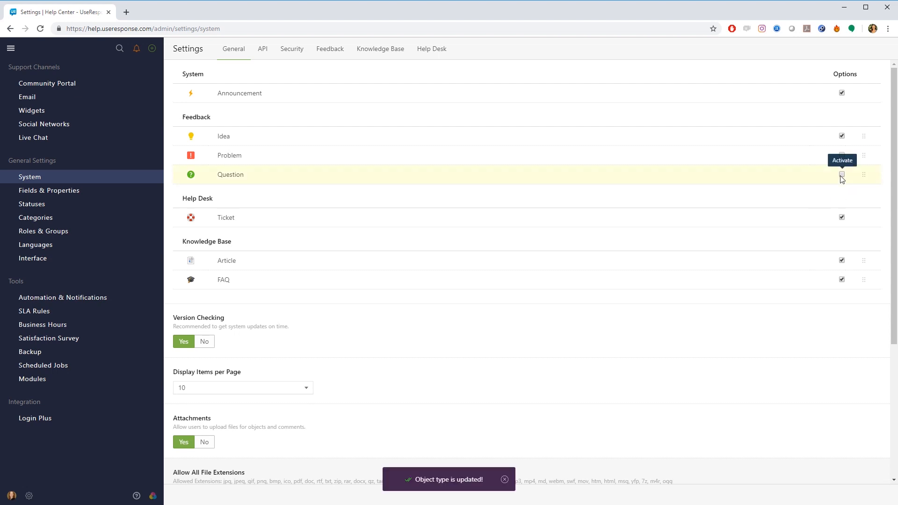
click(842, 175)
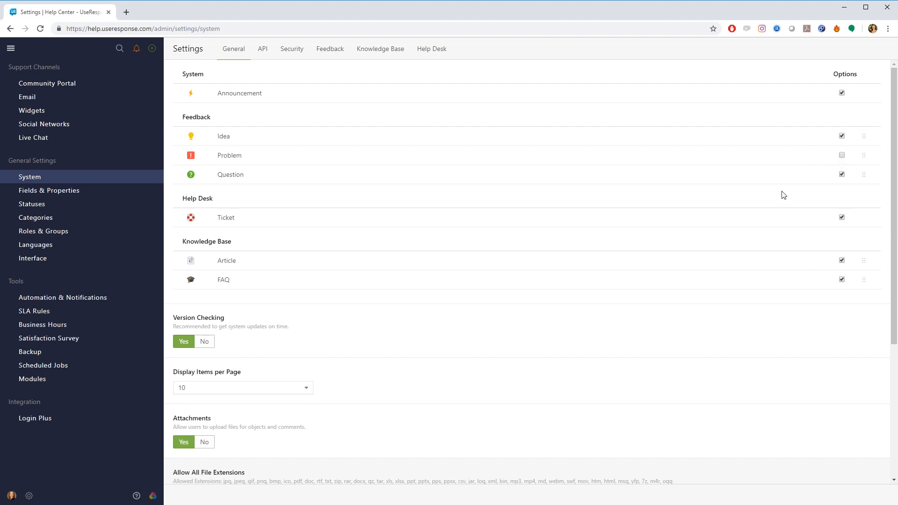
Step: Open the Help Center - UseResponse community settings and try Pre-moderate Community and Private Community, returning both to No
click(84, 86)
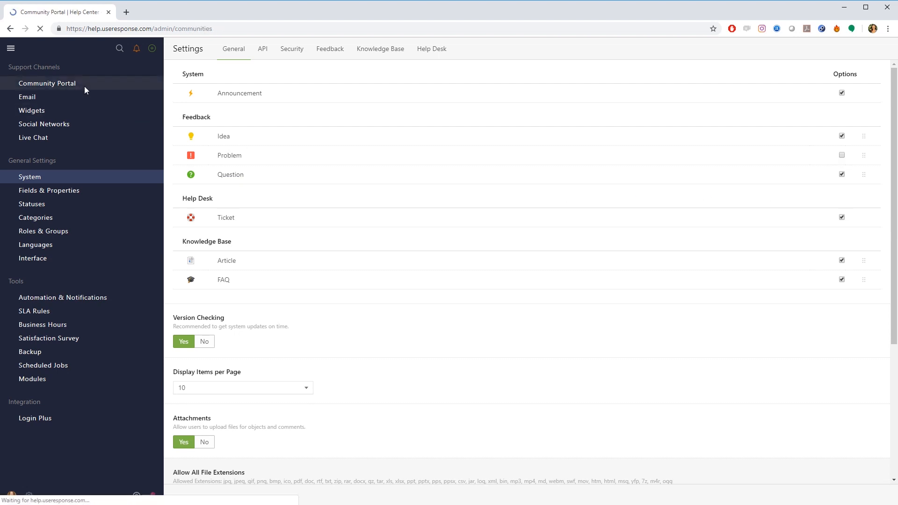
click(206, 92)
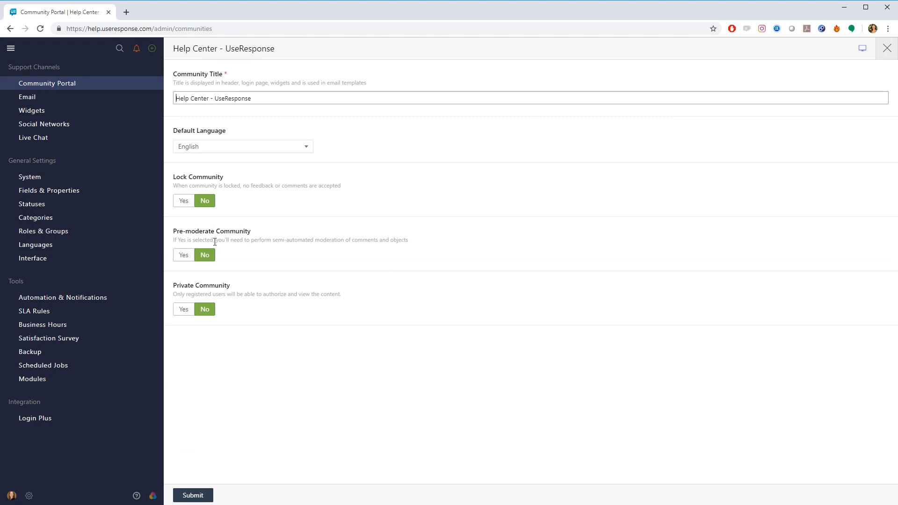
click(184, 256)
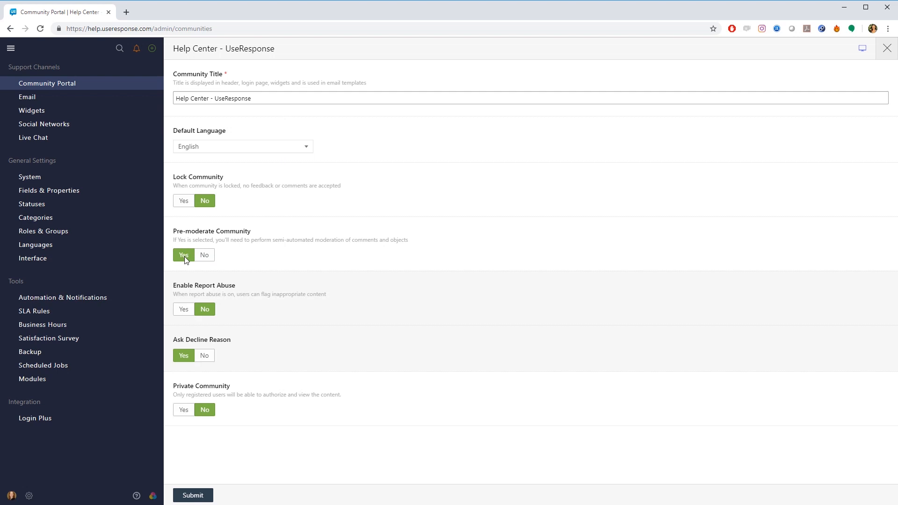
click(205, 255)
click(184, 310)
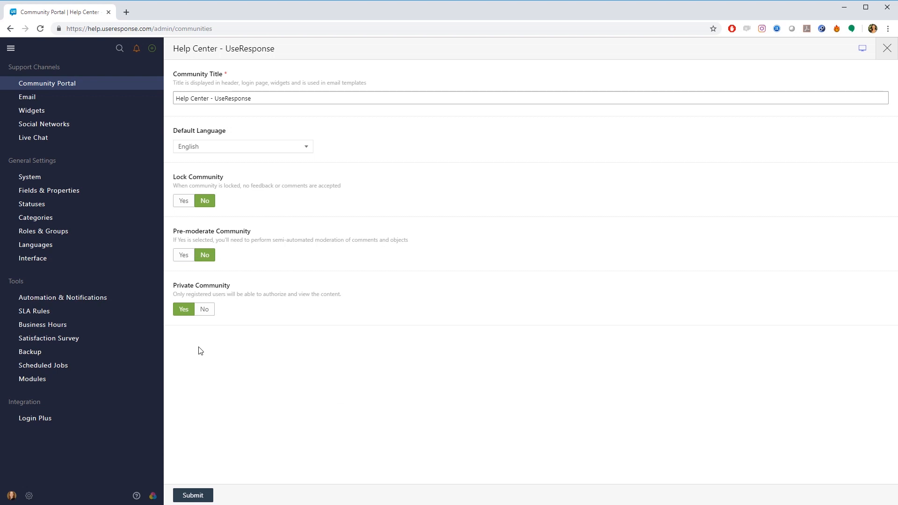
click(201, 310)
Step: Review the default language choices for the community and close its settings without saving
click(210, 149)
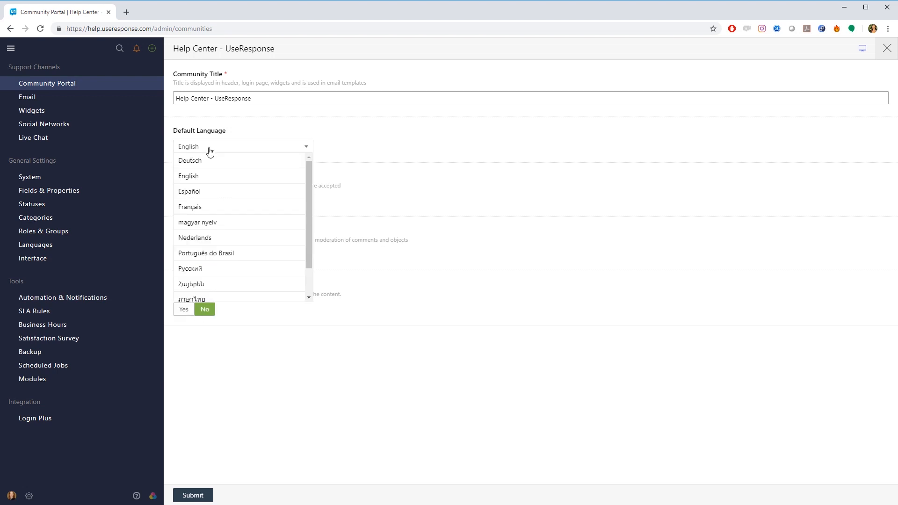
click(421, 147)
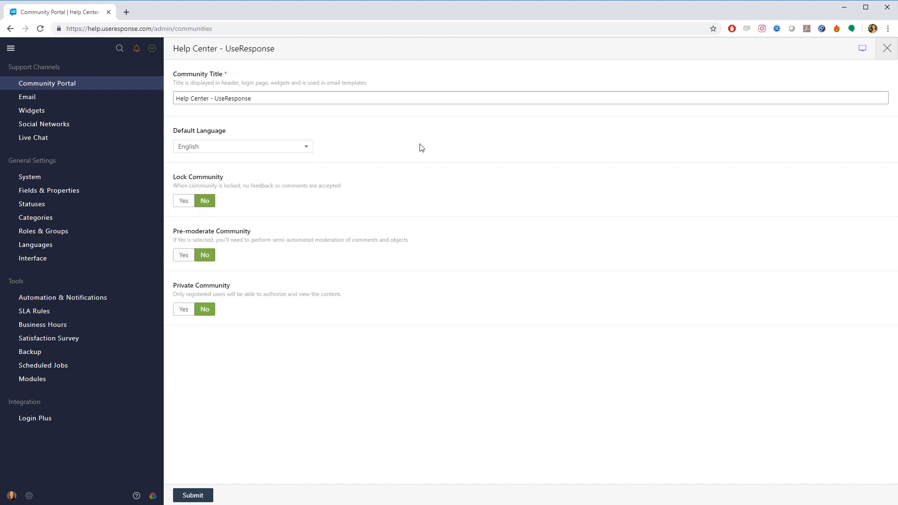
click(887, 48)
Step: Review the settings offered when creating a new community and close the form without submitting
click(864, 51)
click(856, 70)
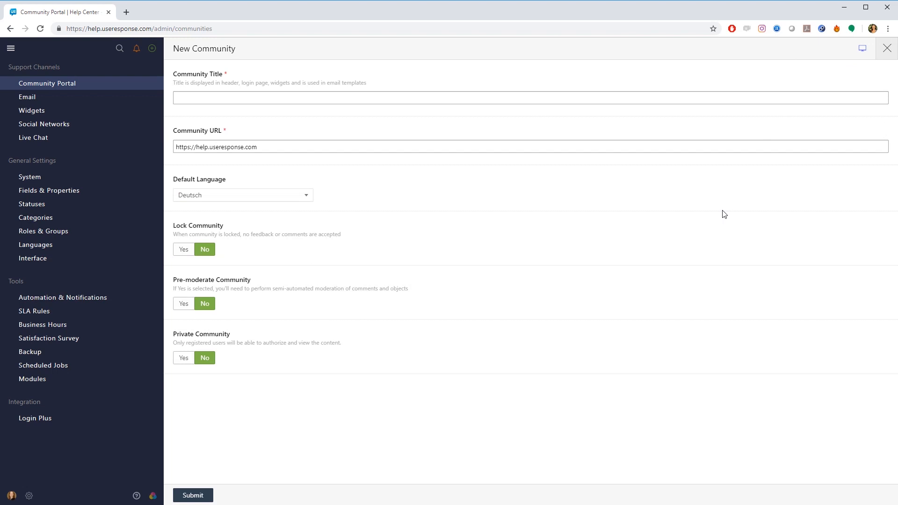
click(888, 48)
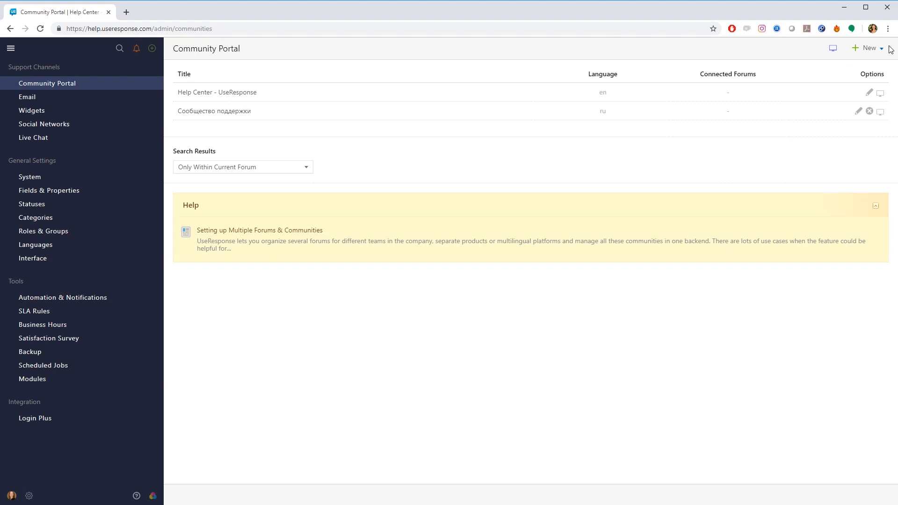
Step: Review the UseResponse Support widget's tab customization options and select its full website embed code
click(55, 110)
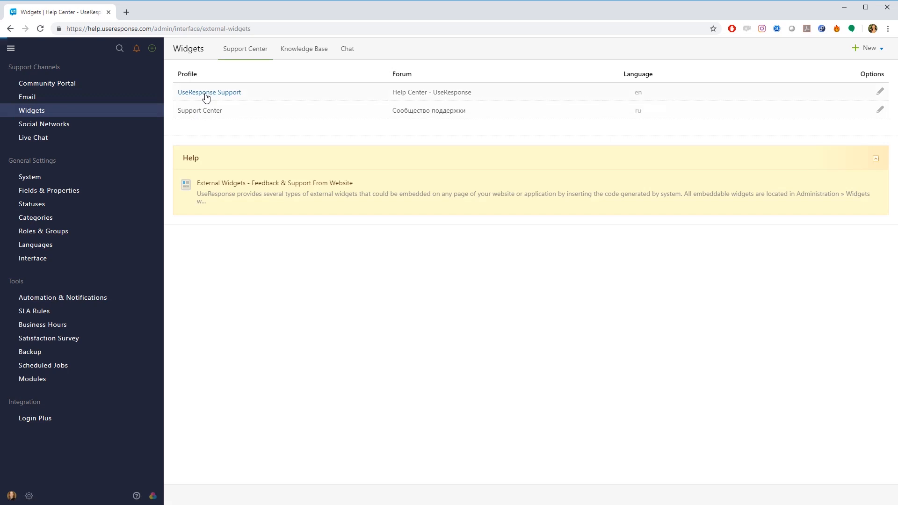
click(206, 93)
click(705, 142)
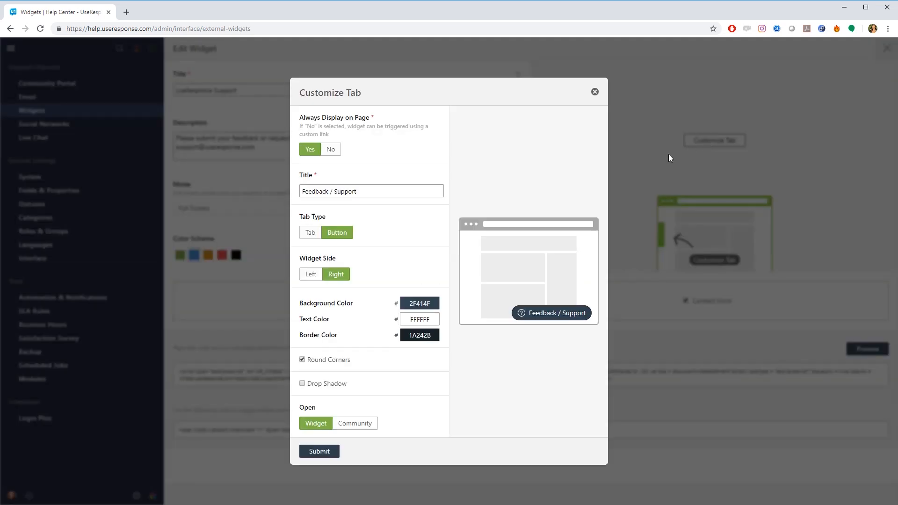
click(594, 92)
double_click(315, 378)
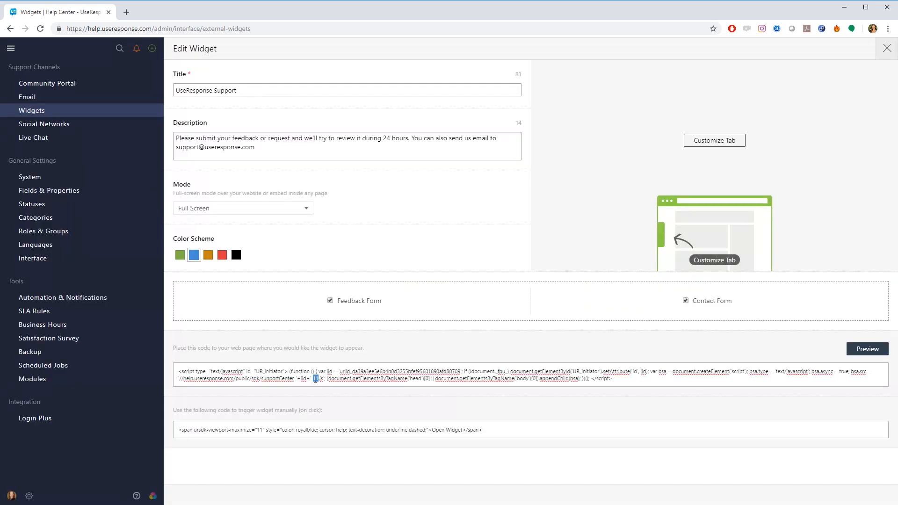
triple_click(316, 379)
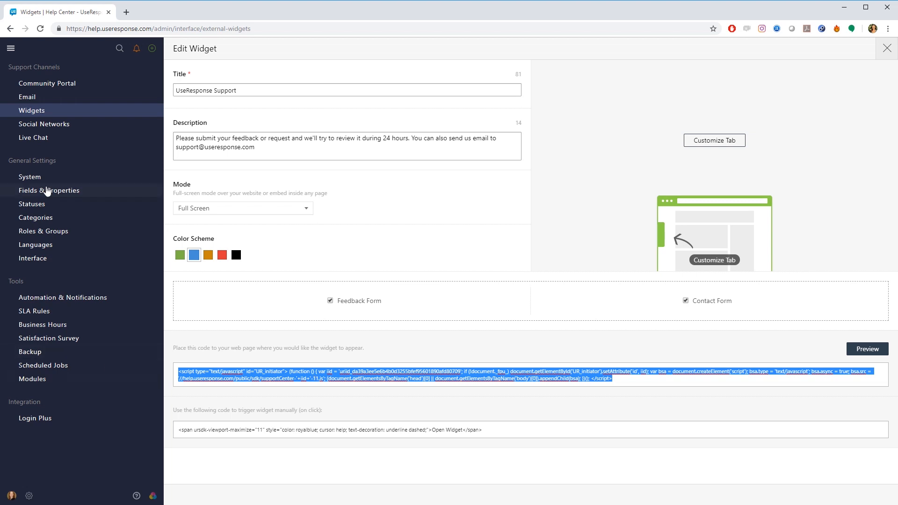
Step: Review the Feedback system settings and switch Anonymous Votes to Yes and back to No
click(43, 176)
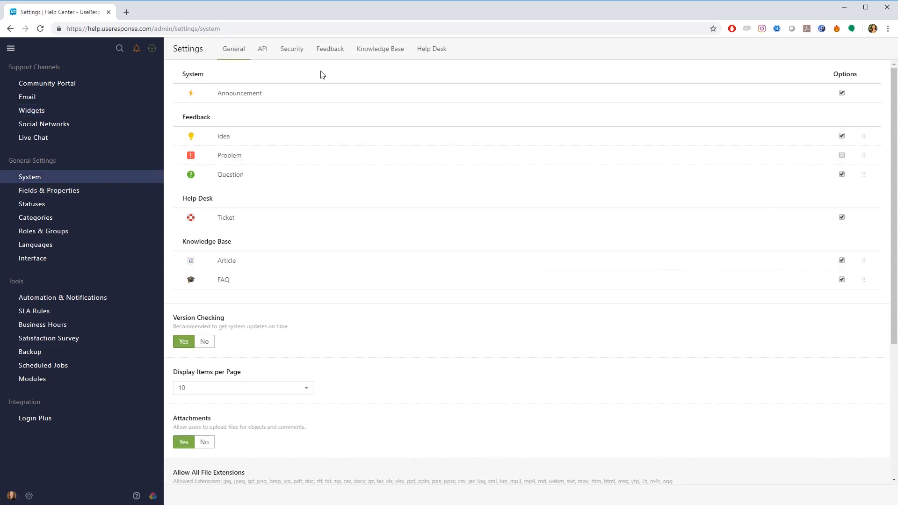
click(329, 49)
triple_click(190, 77)
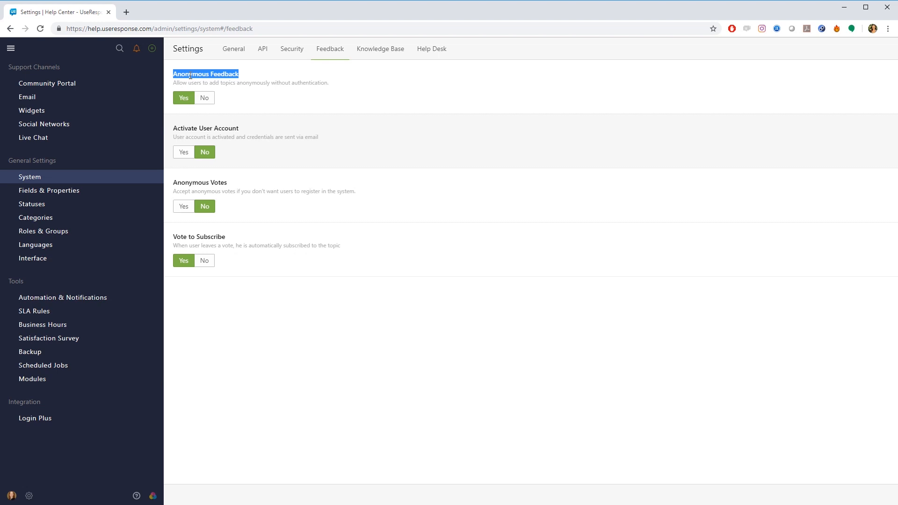
click(182, 209)
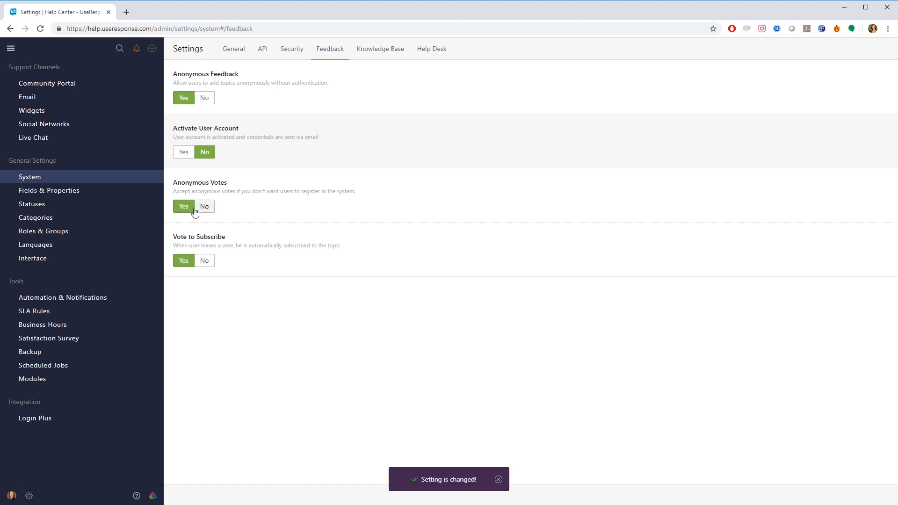
click(204, 207)
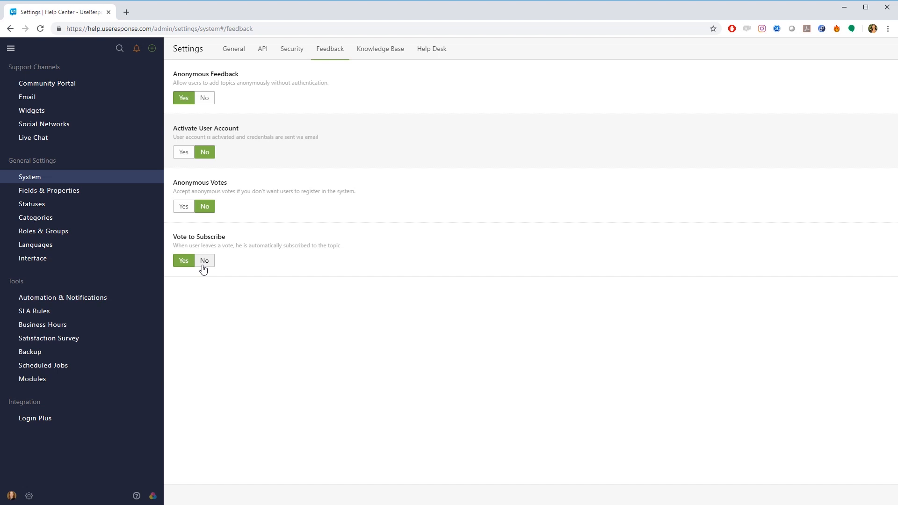
Step: Review the email mailbox settings and the new mailbox form, closing it without submitting
click(51, 98)
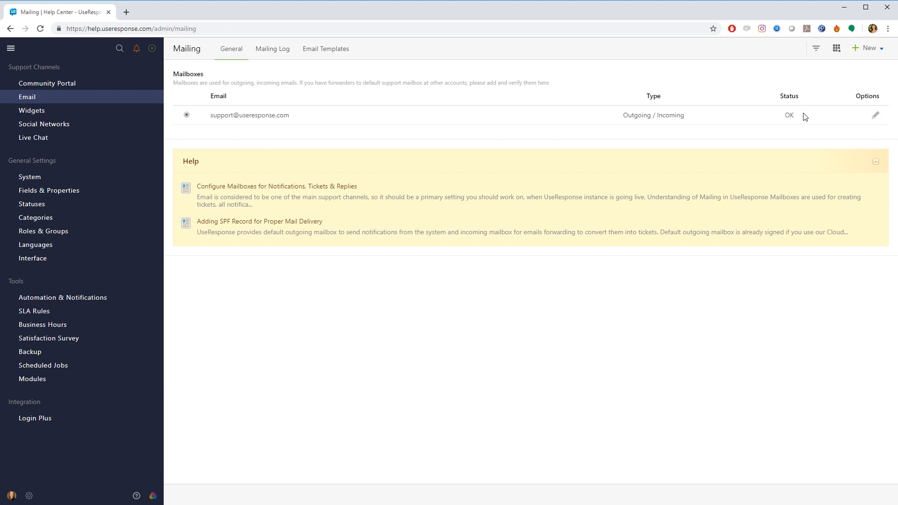
click(871, 52)
click(864, 70)
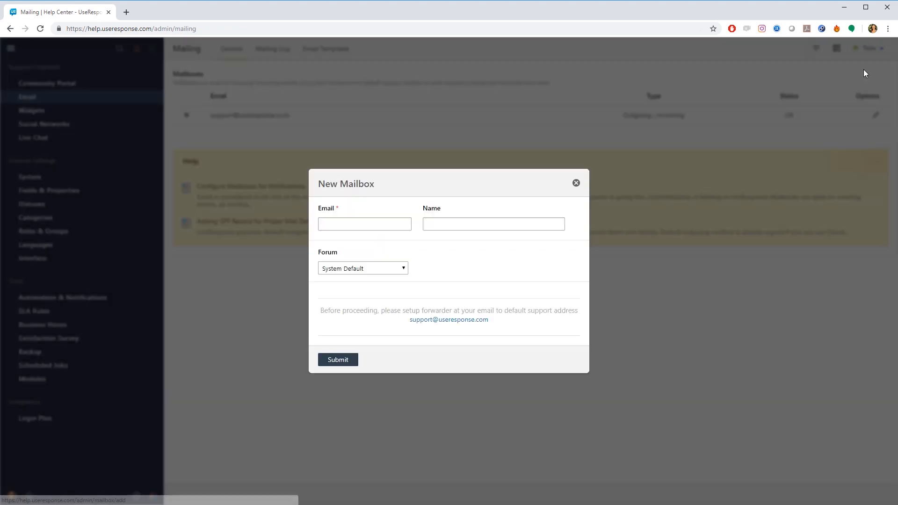
click(577, 183)
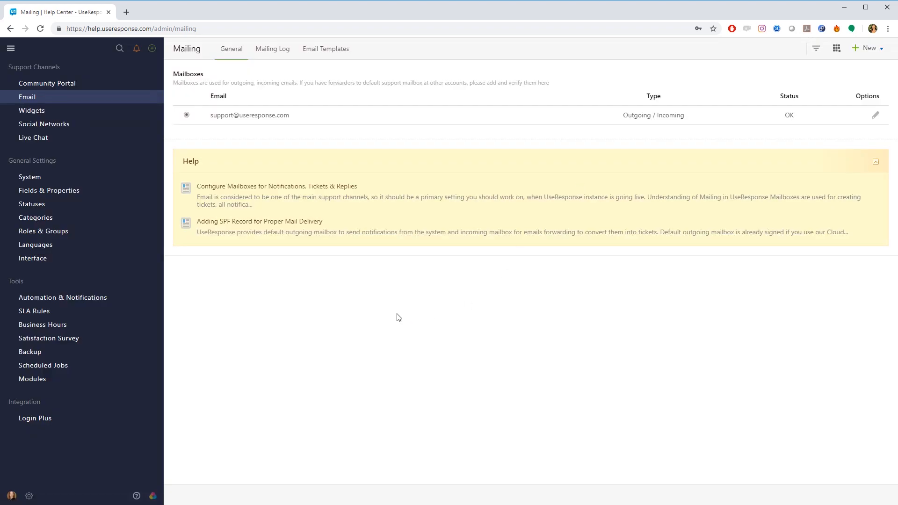
Step: Review the topic categories and the new category form, closing it without submitting
click(52, 218)
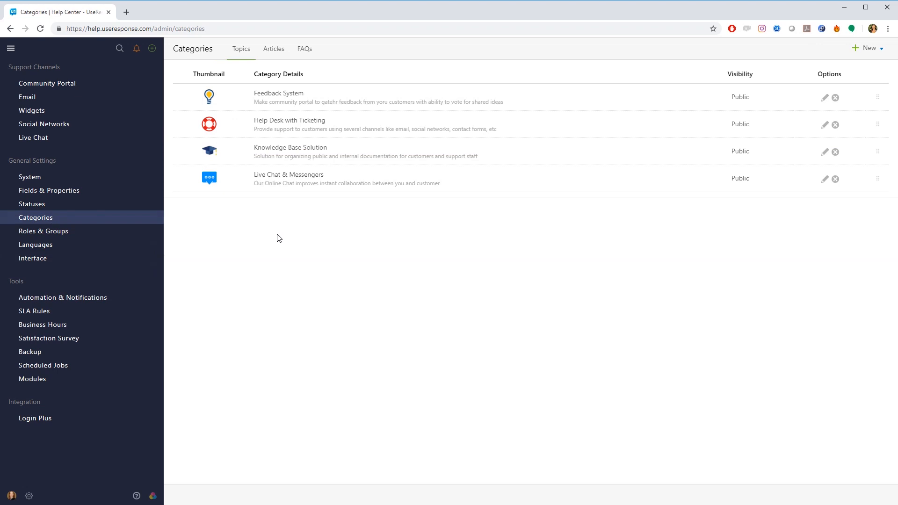
click(865, 51)
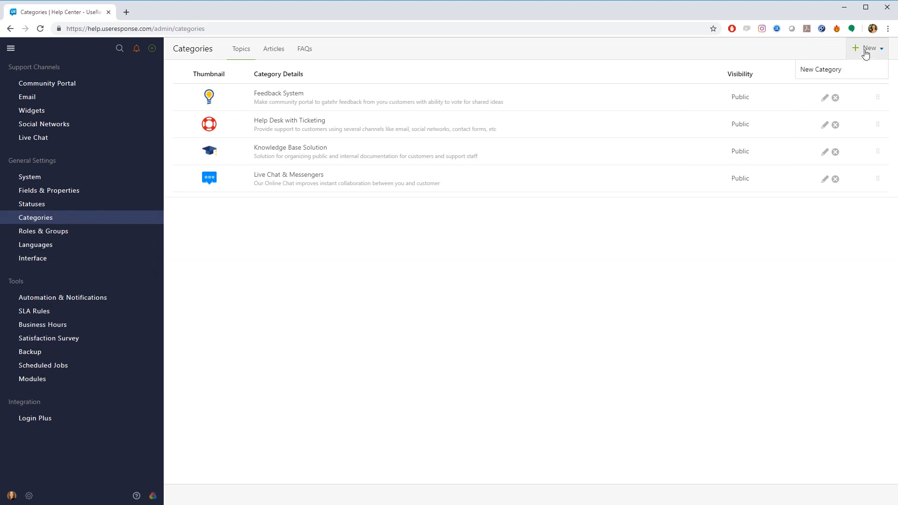
click(852, 70)
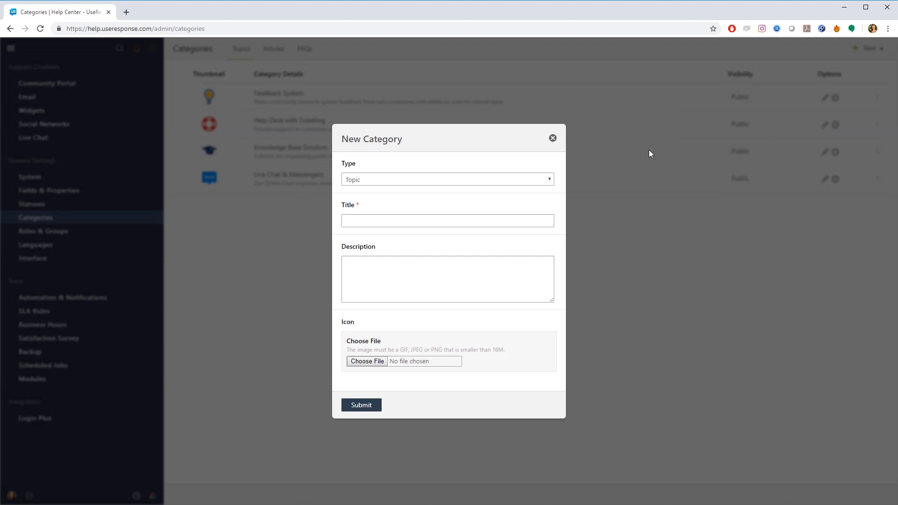
click(553, 139)
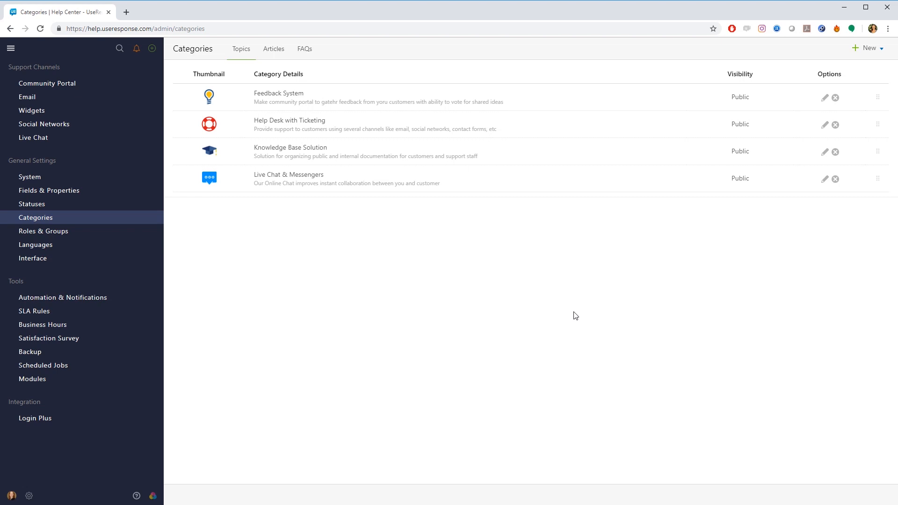
Step: Try a new Topics field of type Text with private visibility and Required enabled, and discard it
click(75, 191)
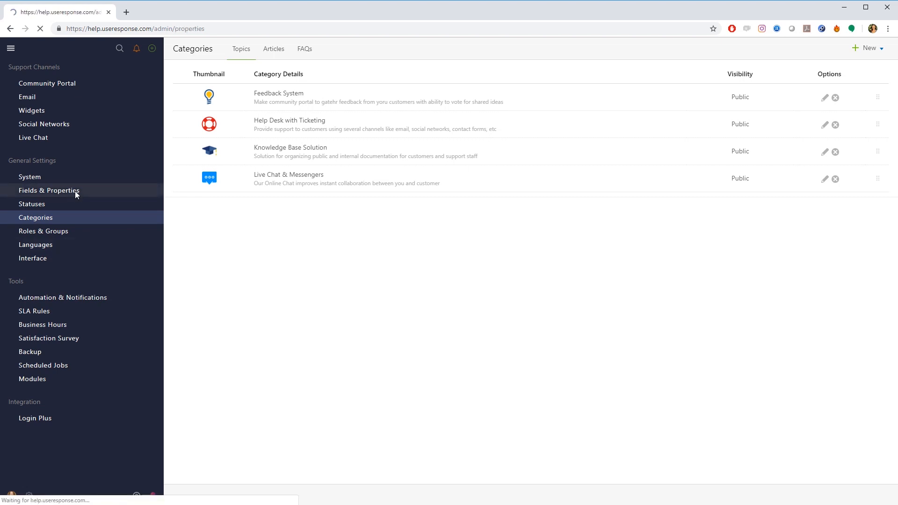
click(273, 60)
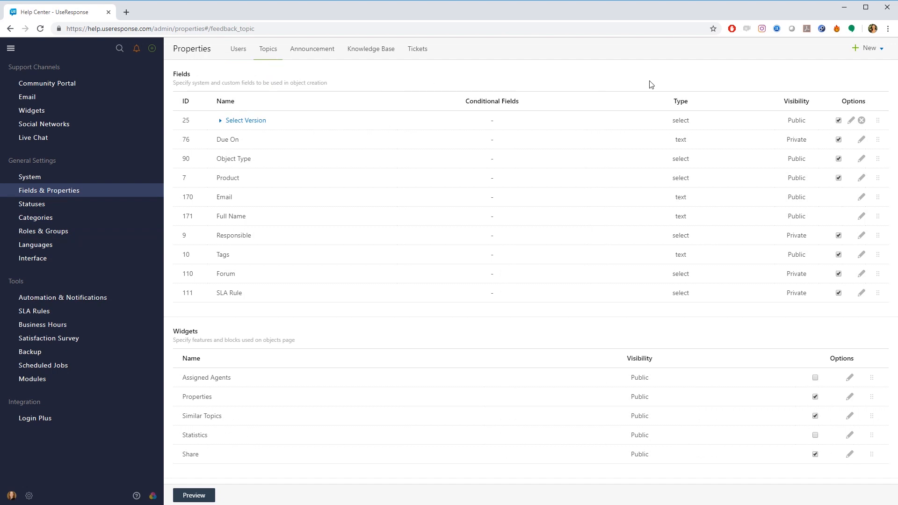
click(865, 50)
click(844, 72)
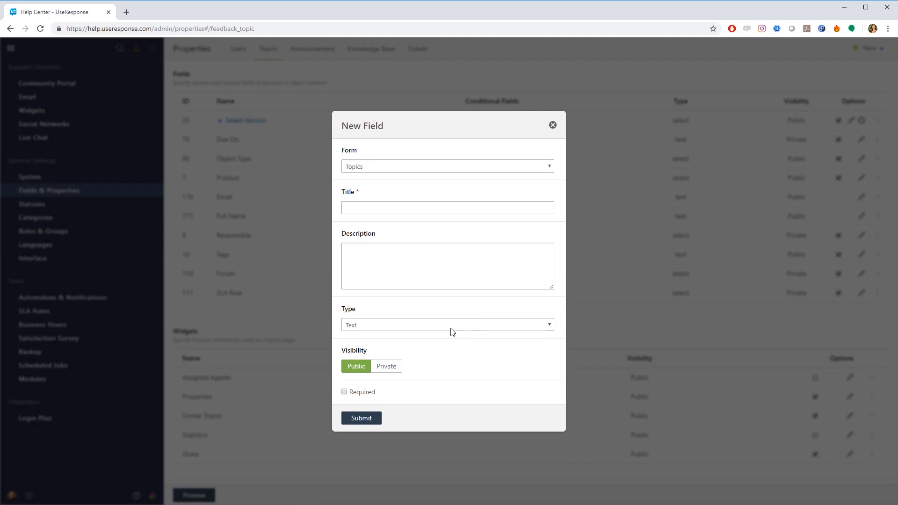
click(416, 328)
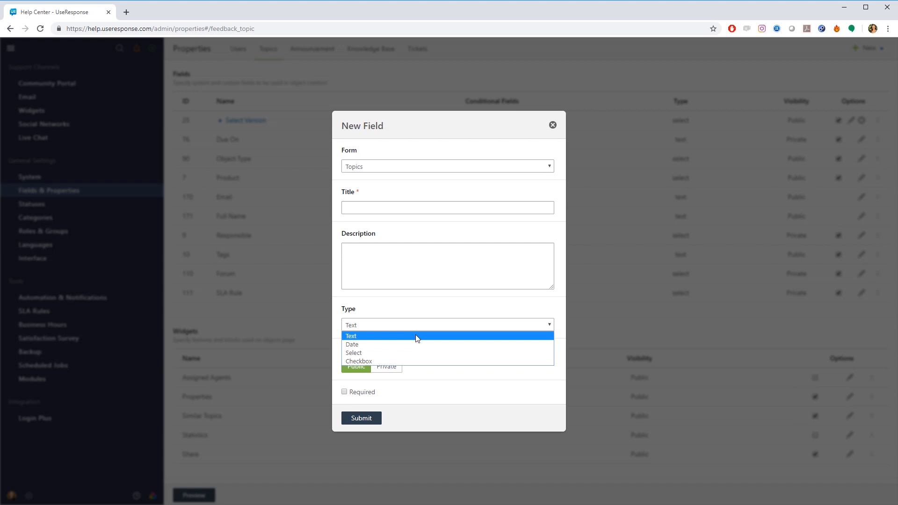
click(472, 326)
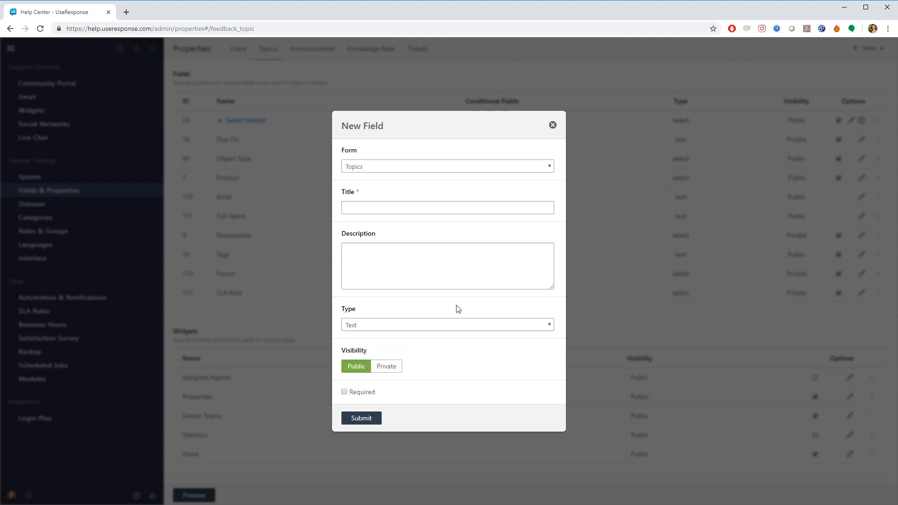
click(393, 368)
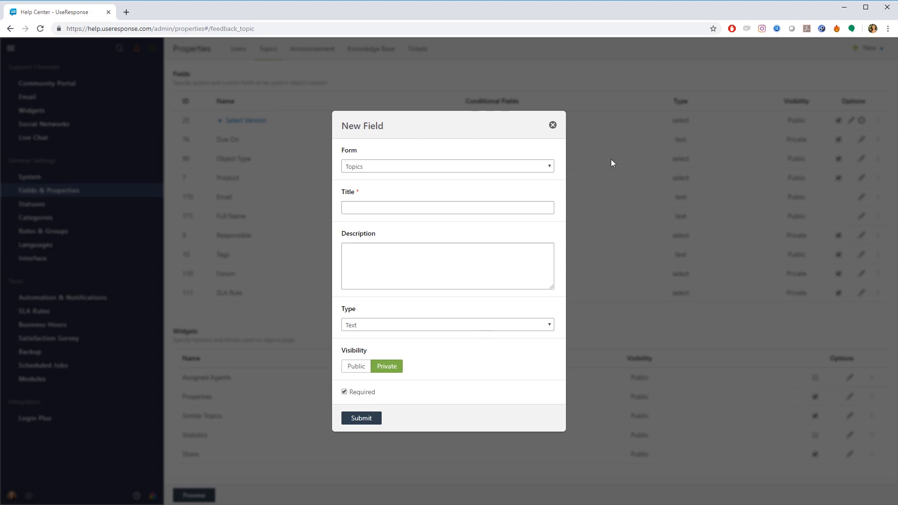
click(552, 126)
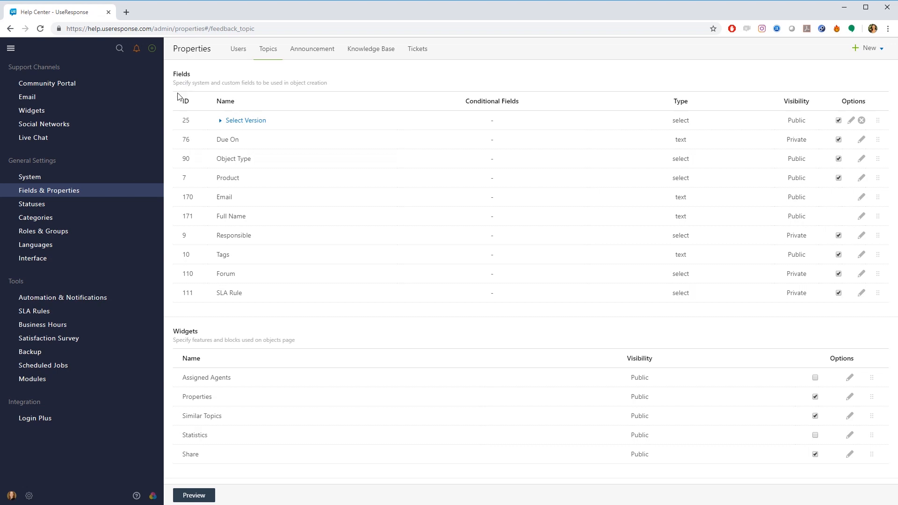
Step: Review the idea statuses and the new status form, closing it without submitting
click(58, 208)
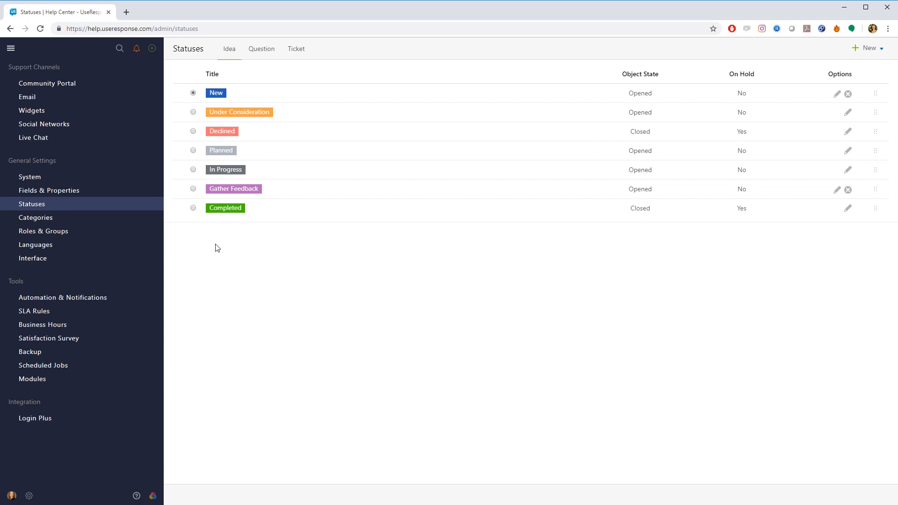
click(864, 53)
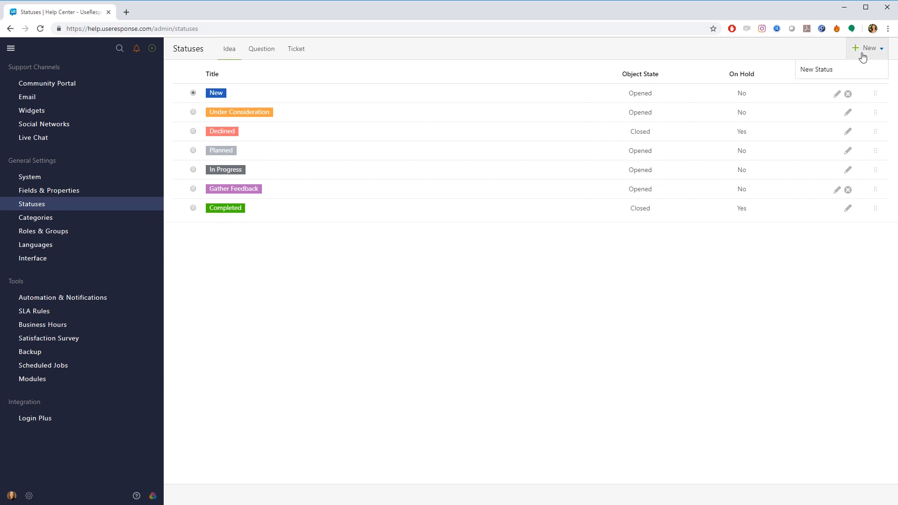
click(824, 70)
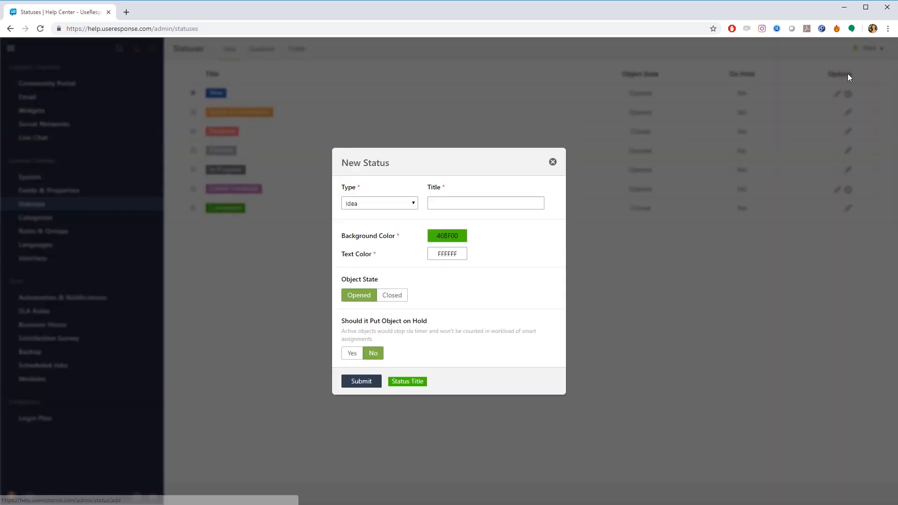
click(552, 162)
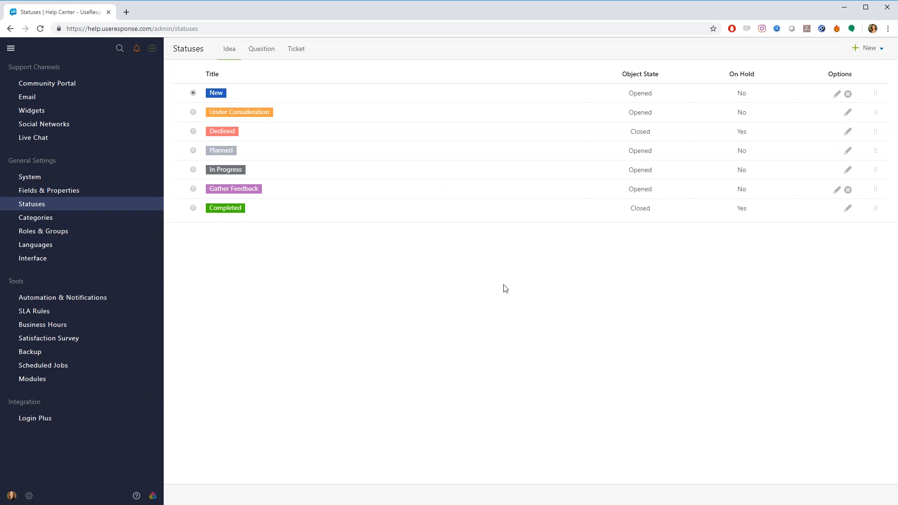
Step: Search the translation phrases in the language settings for "on hold"
click(78, 249)
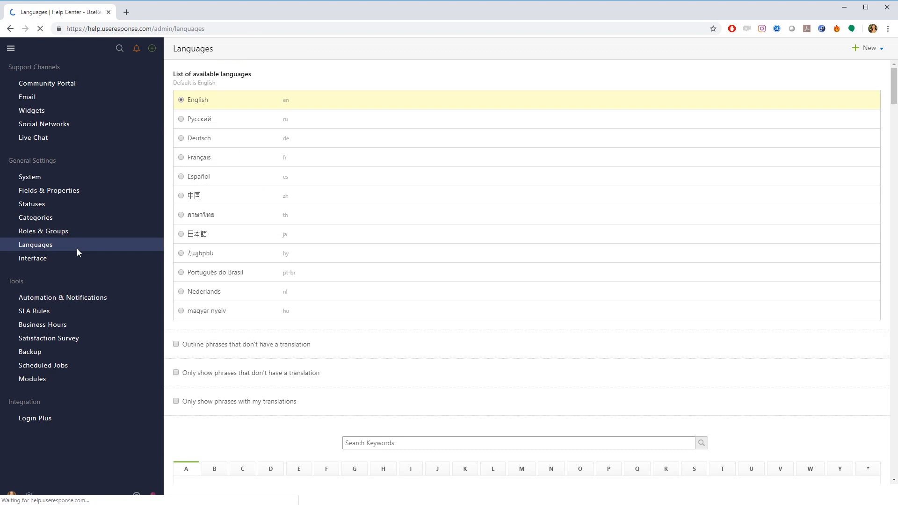
scroll(601, 315, down, 3)
scroll(603, 315, down, 2)
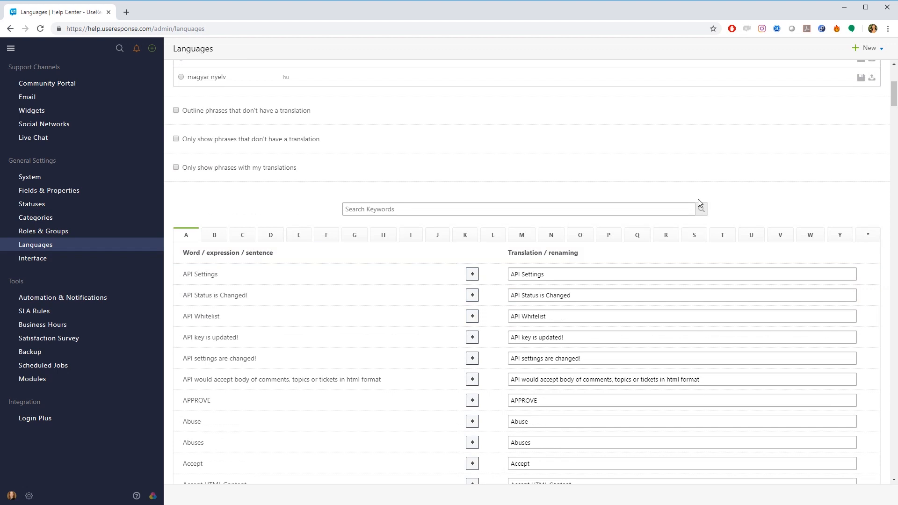
click(431, 212)
text(on hold)
key(Return)
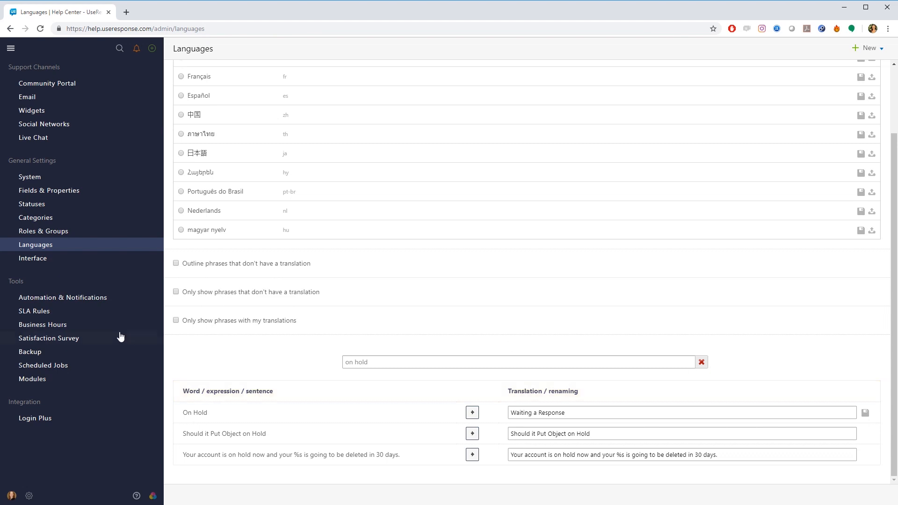
Step: Review the interface identity settings of the Help Center - UseResponse forum, closing them without submitting
click(47, 259)
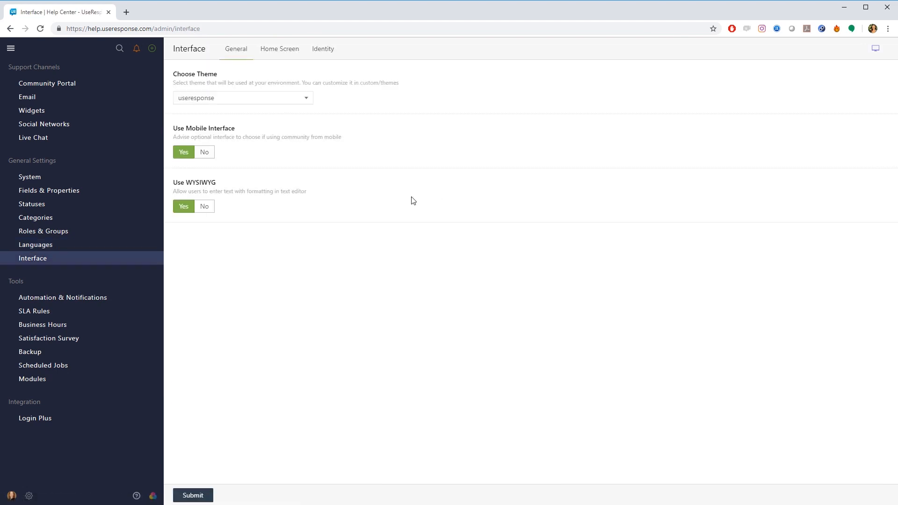
click(325, 49)
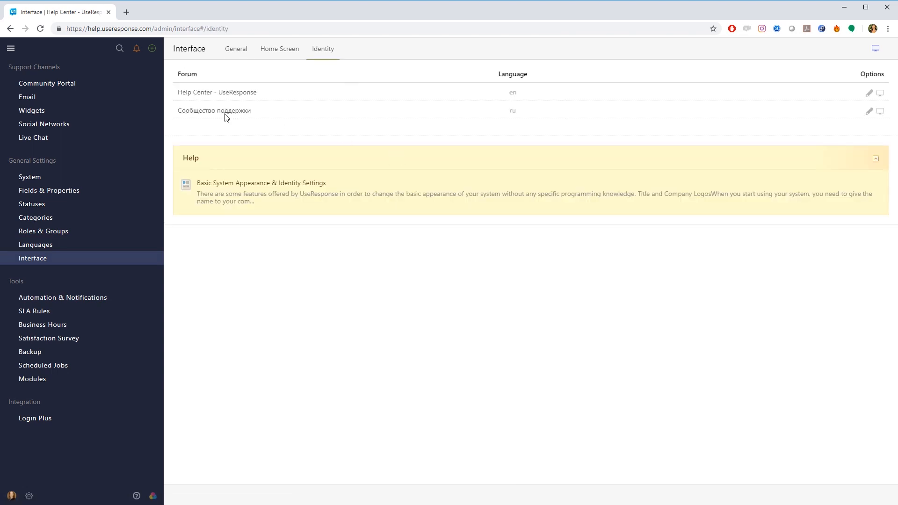
click(220, 98)
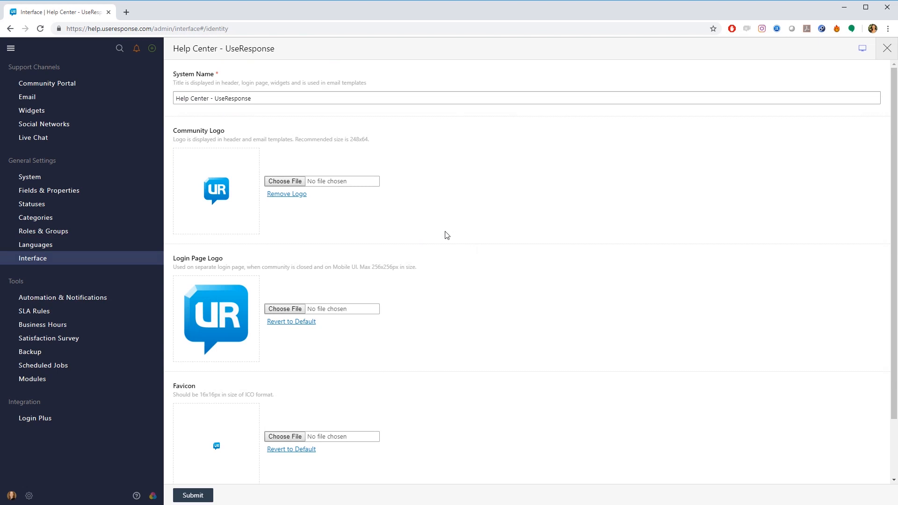
double_click(225, 140)
click(887, 48)
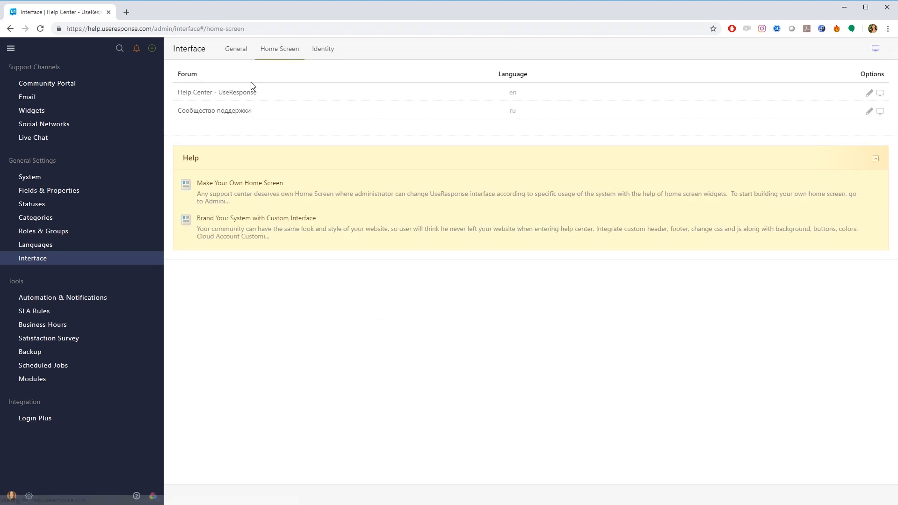
Step: Review the Help Center - UseResponse home screen layout with its new widget and new tab forms, adding nothing
click(239, 92)
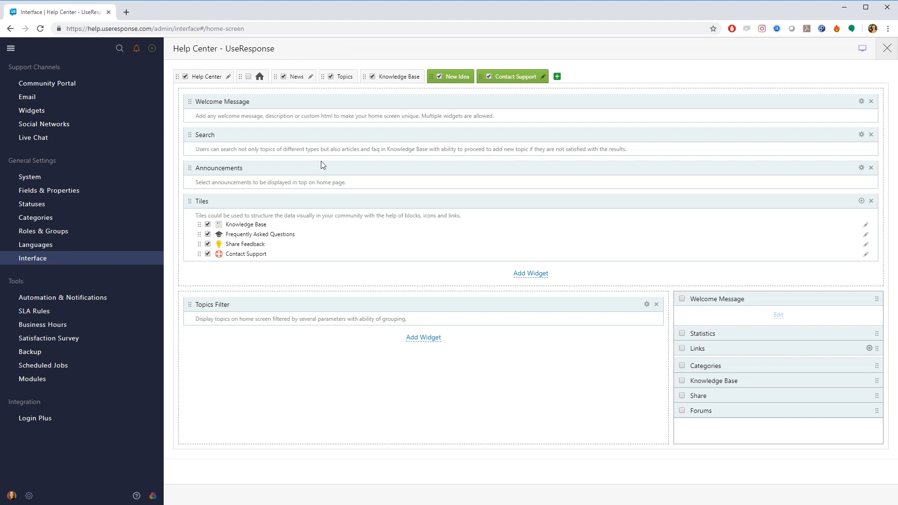
click(529, 274)
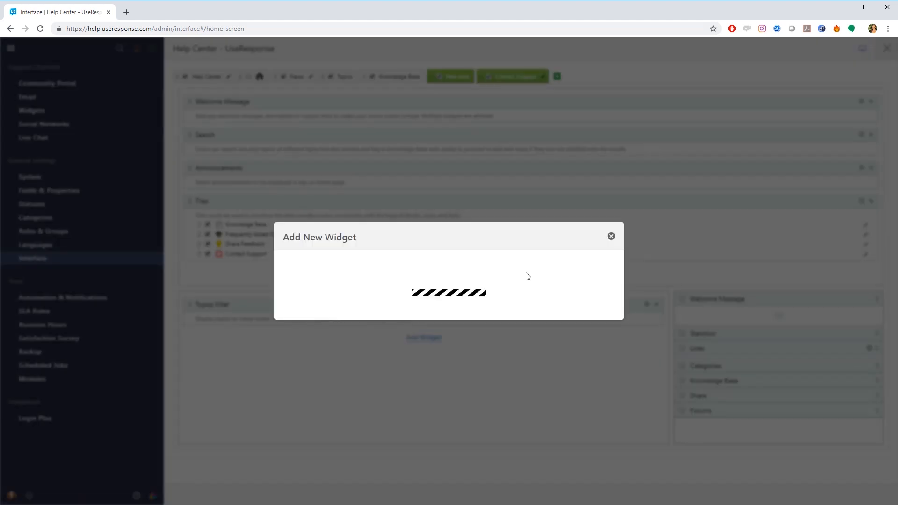
click(611, 162)
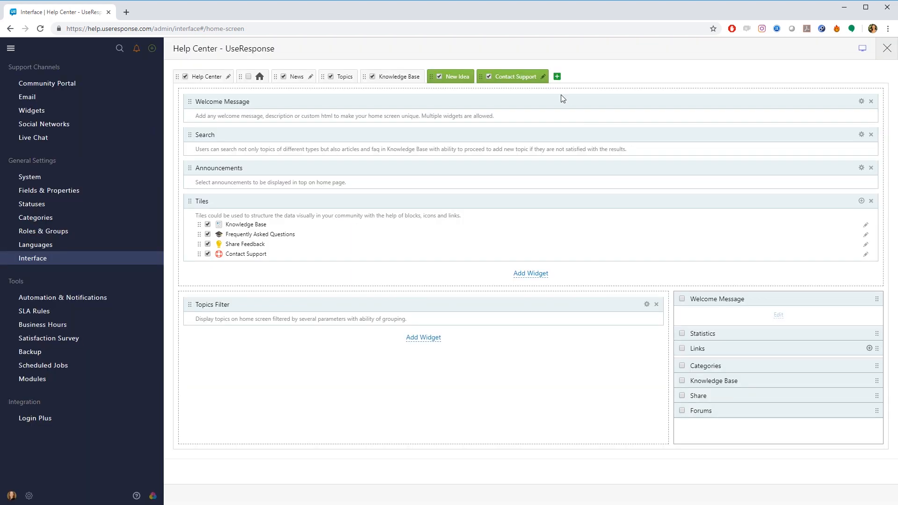
click(557, 76)
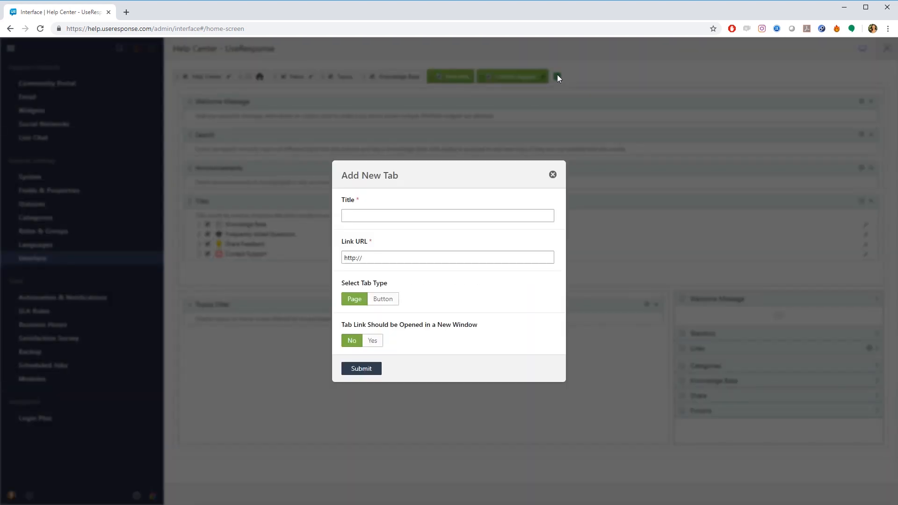
click(553, 175)
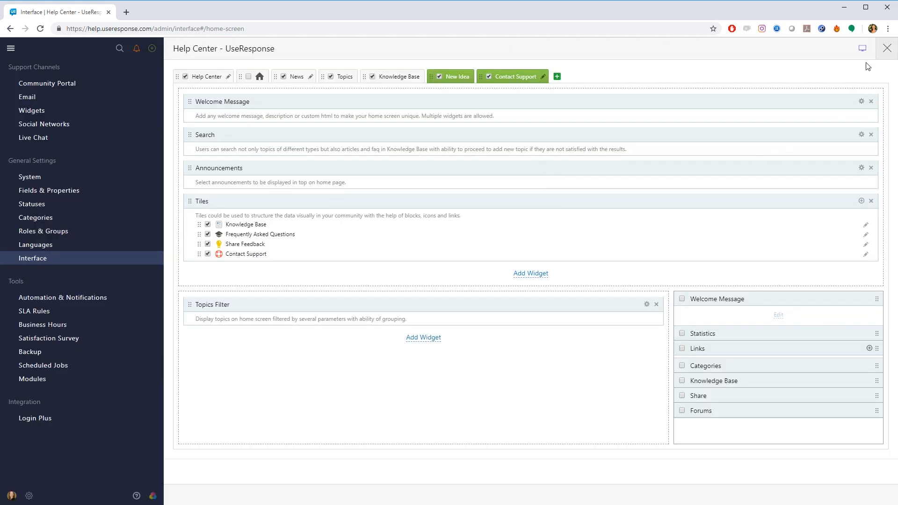
click(887, 48)
Step: Review the themes available in the general interface settings without choosing another one
click(245, 56)
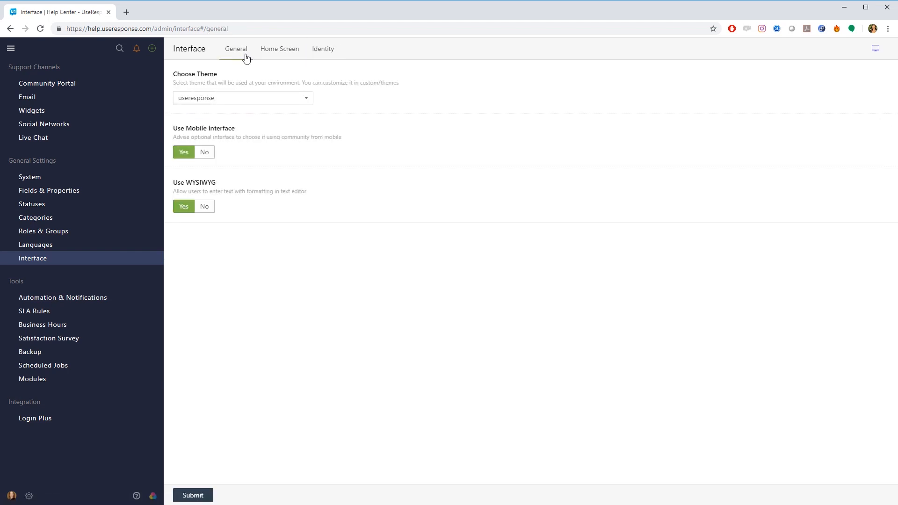
click(266, 108)
click(334, 105)
Step: Review the action and condition types available for a new automation trigger, and close the form without submitting
click(113, 300)
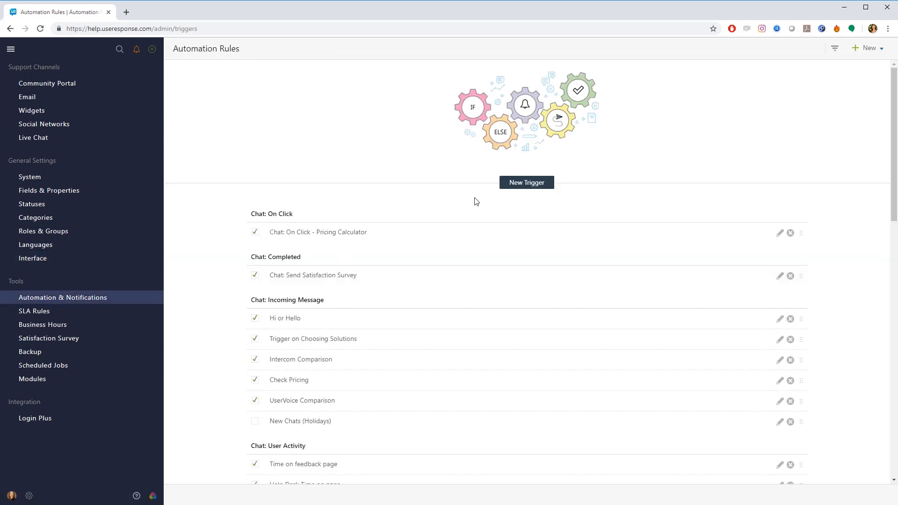
click(517, 185)
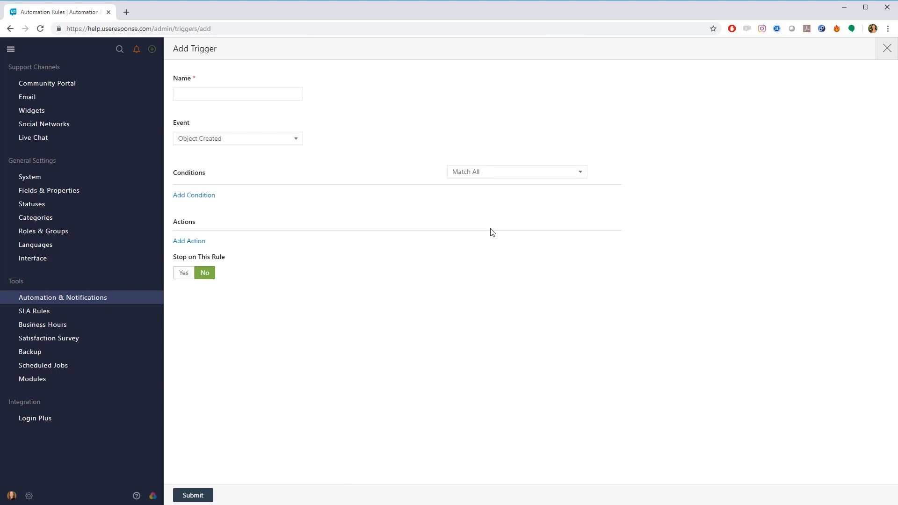
click(190, 241)
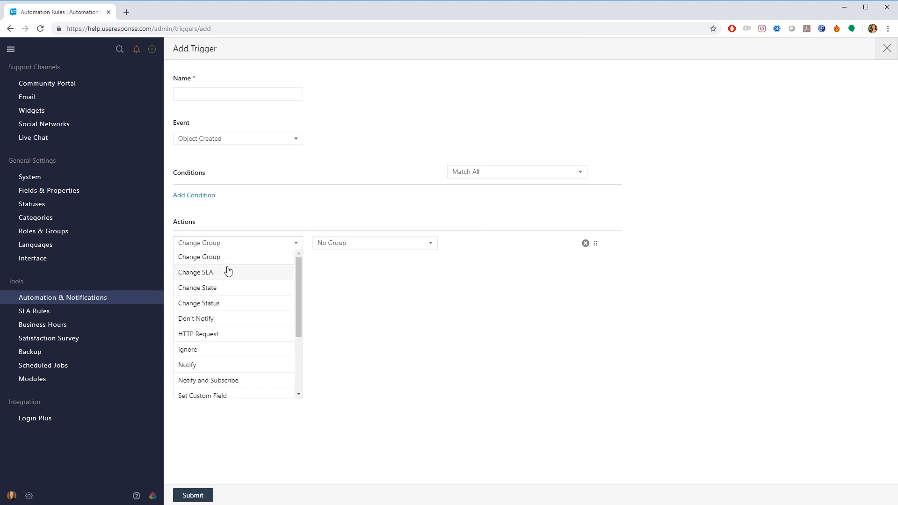
scroll(228, 271, down, 2)
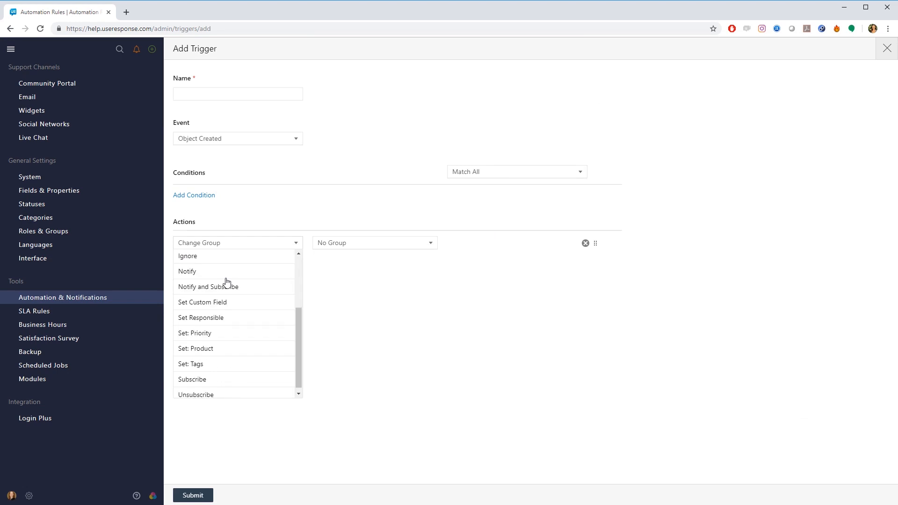
scroll(237, 299, up, 2)
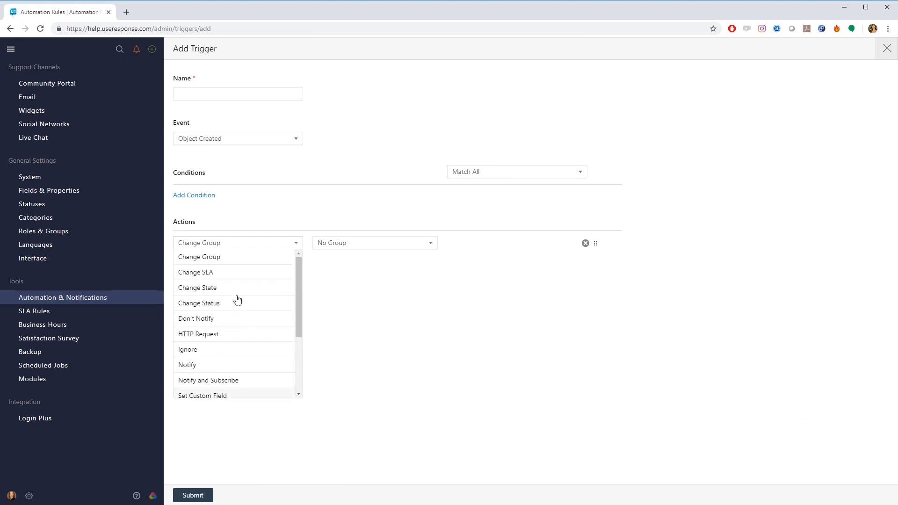
click(311, 217)
click(201, 199)
scroll(200, 224, down, 3)
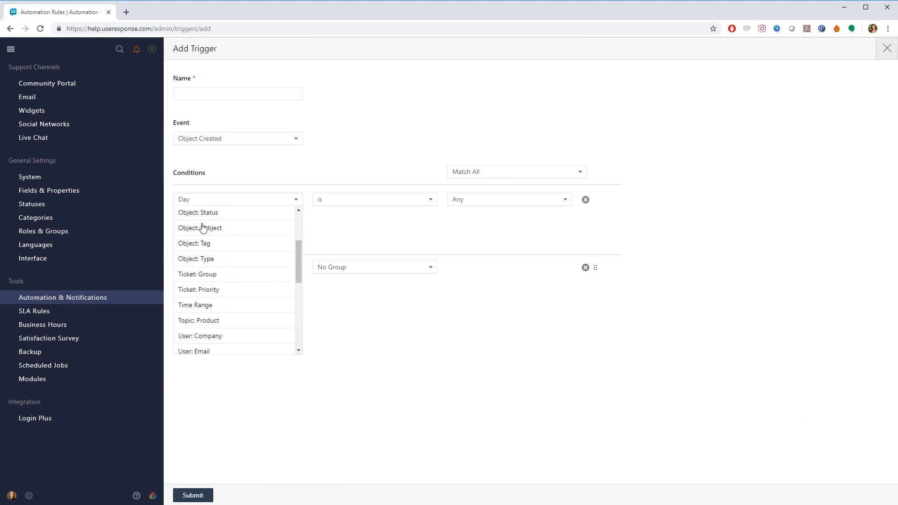
scroll(200, 225, up, 3)
click(886, 48)
Step: Review the Archive Completed Topics trigger in the automation rules and close it without submitting
scroll(592, 197, down, 6)
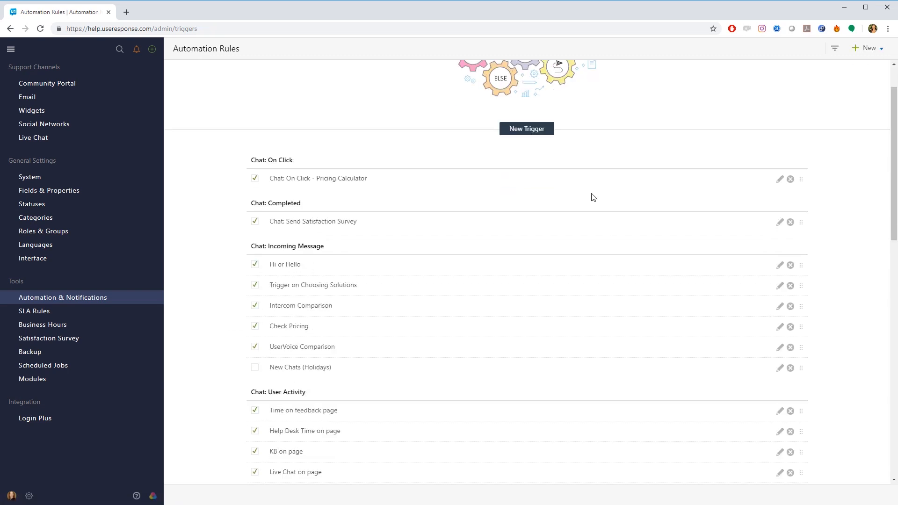
click(328, 414)
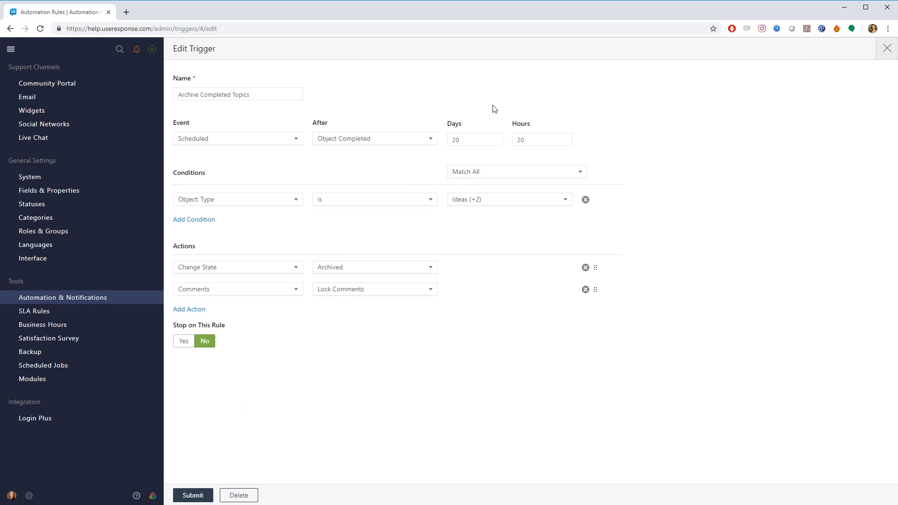
click(883, 52)
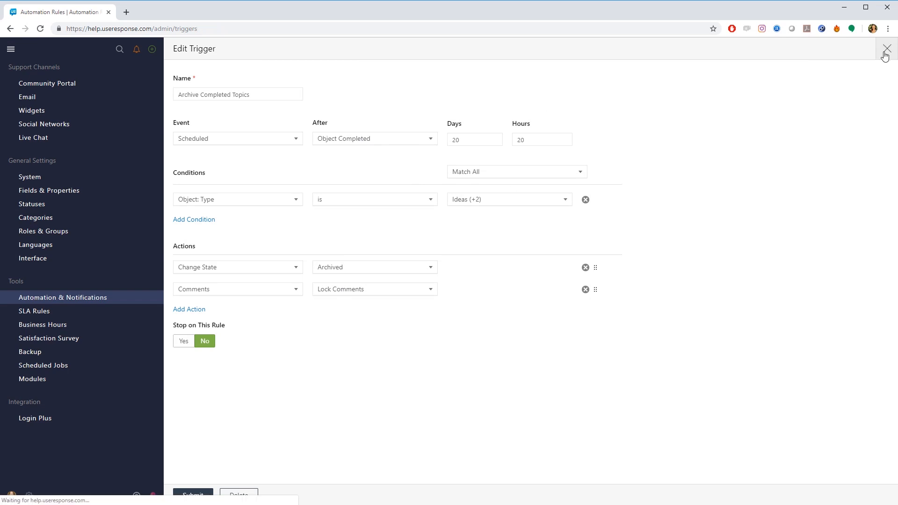
Step: Review the Single Sign-On methods in Login Plus and the Satisfaction Survey settings
click(82, 423)
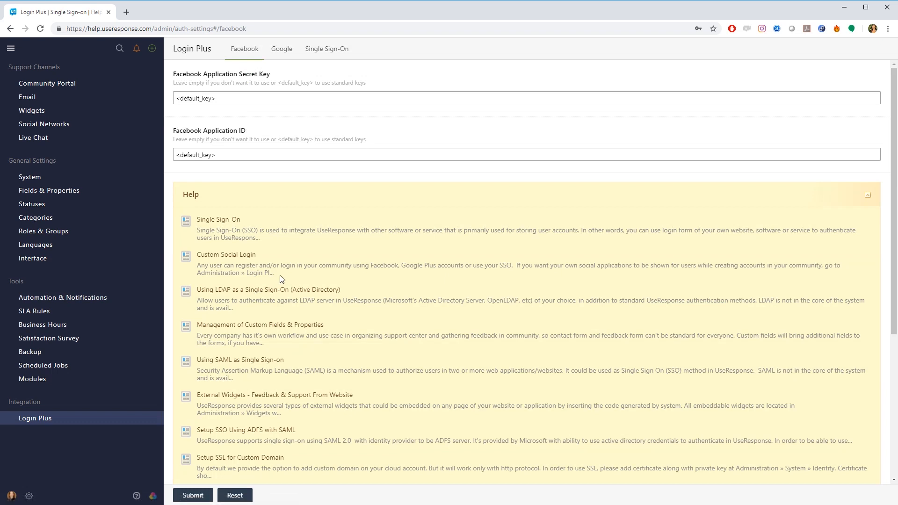
click(338, 52)
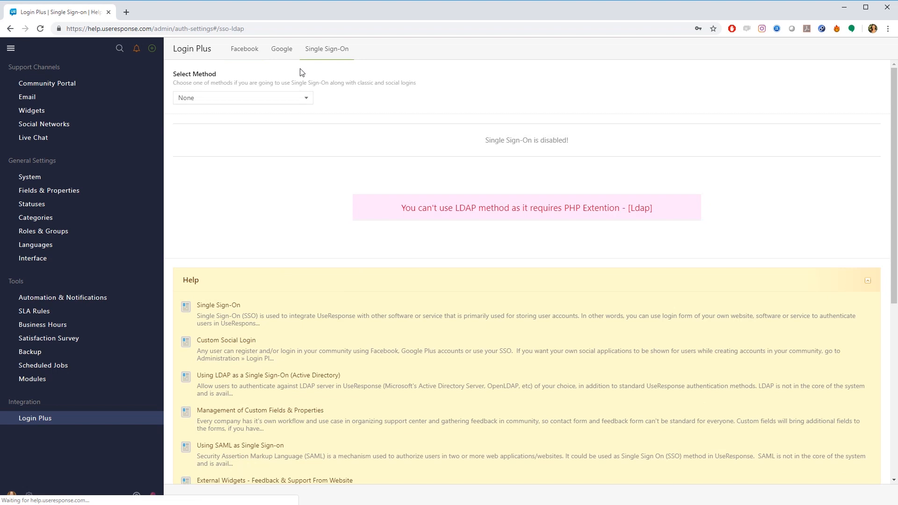
click(257, 100)
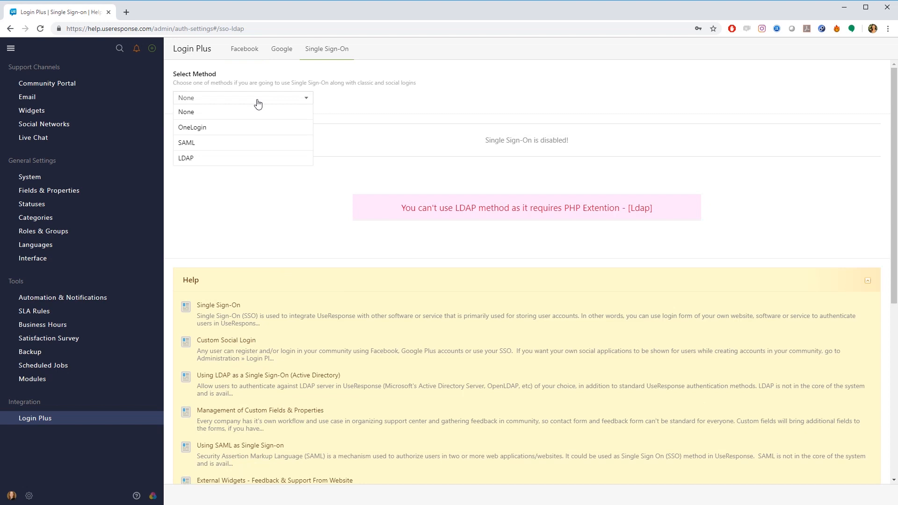
click(64, 339)
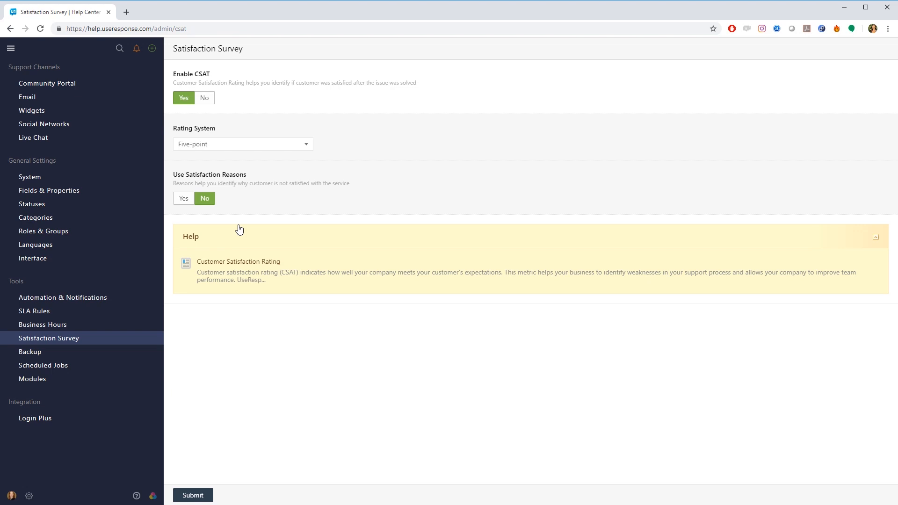
Step: Open the agent Inbox report's settings and review the condition types available for an added condition
click(11, 48)
click(41, 84)
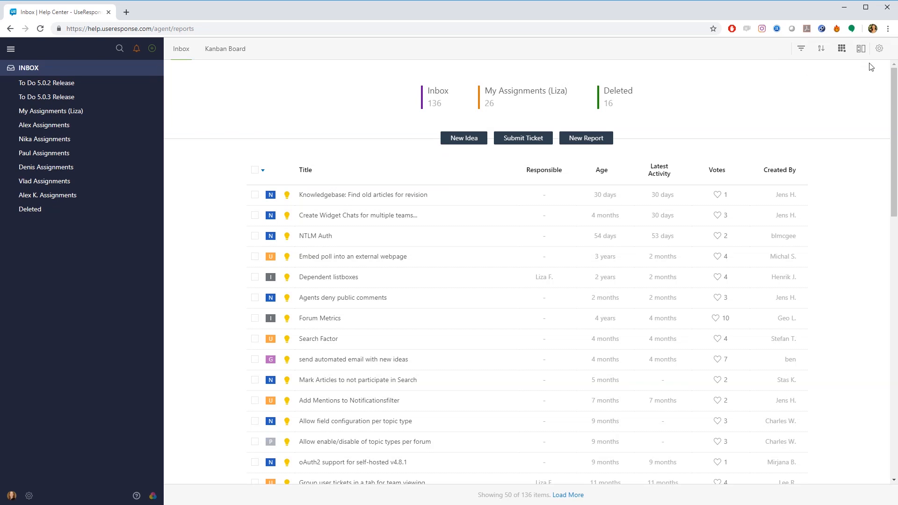
click(879, 48)
click(850, 88)
click(202, 196)
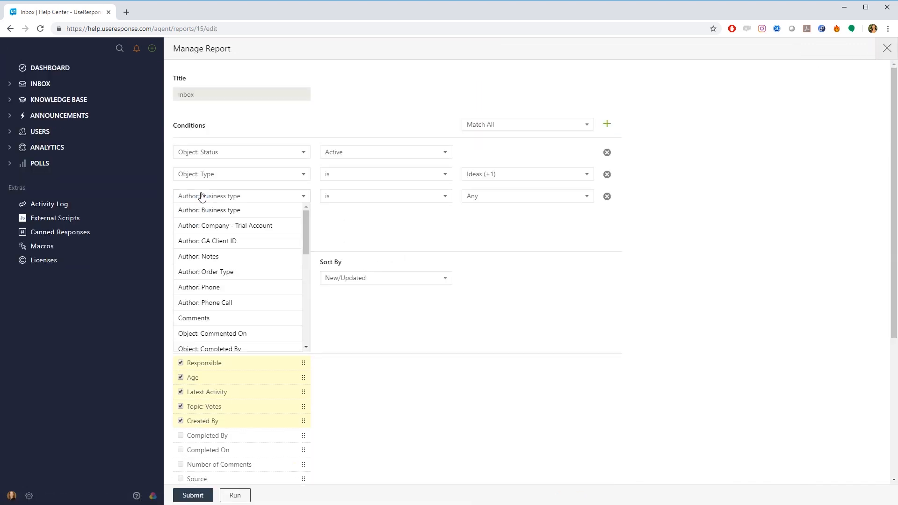
click(349, 220)
Step: Review the Inbox report's grouping and sorting options and the new report form, closing both without submitting
click(196, 279)
click(419, 312)
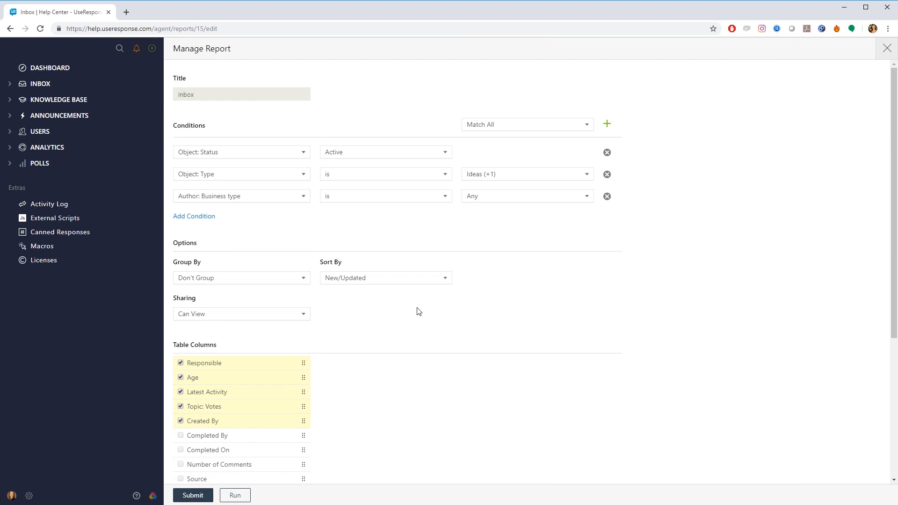
click(370, 283)
click(555, 301)
click(887, 48)
click(565, 138)
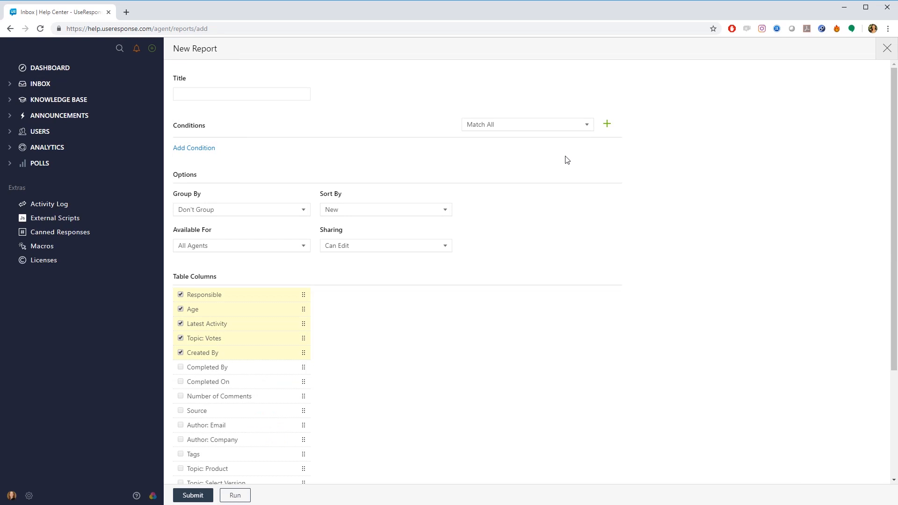
click(886, 48)
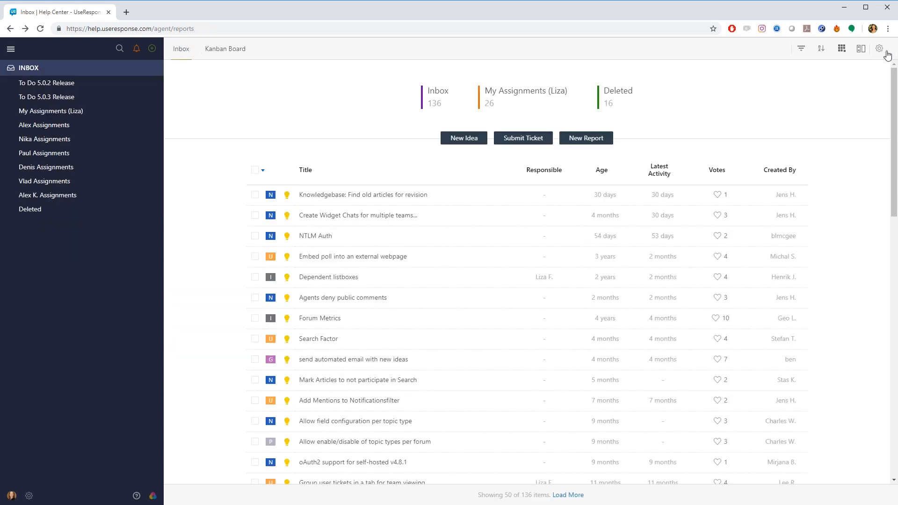
Step: Review the Kanban Board and the UI Settings with their inbox styles, then return to the Inbox report
click(218, 52)
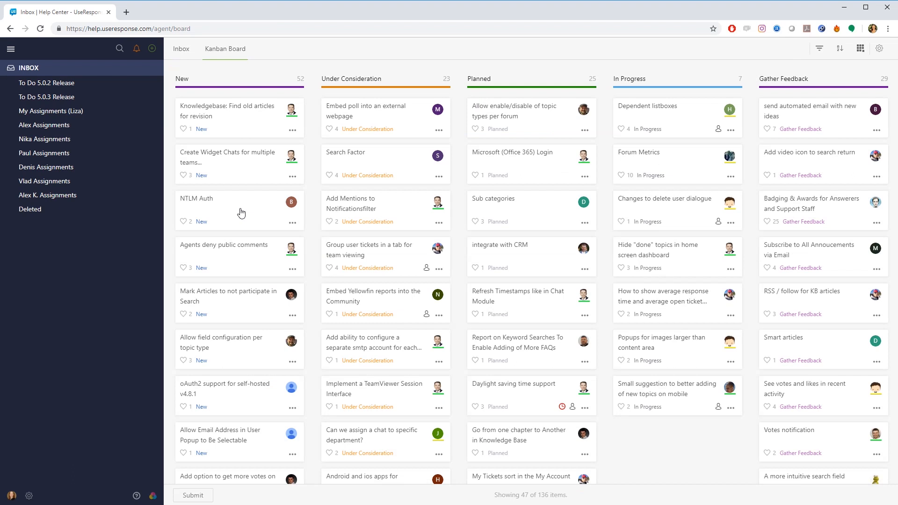
click(152, 496)
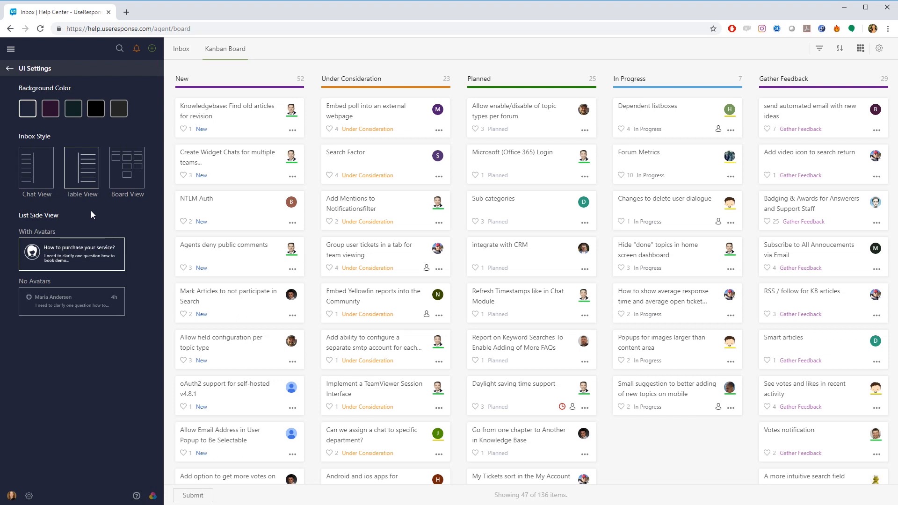
click(9, 68)
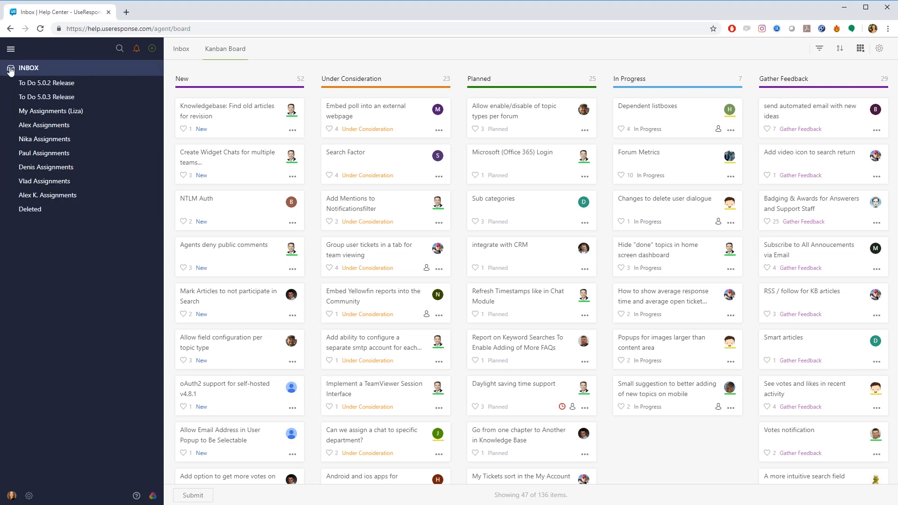
click(177, 50)
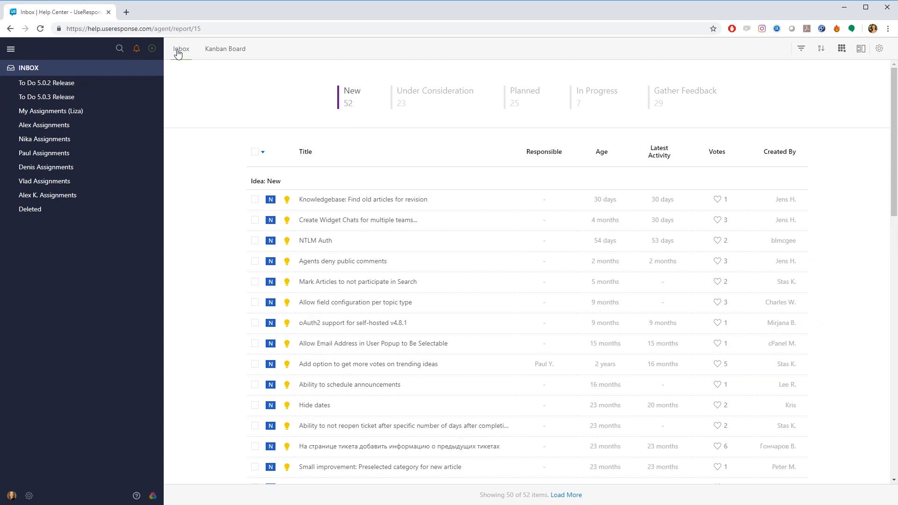
Step: Select the ideas from "Knowledgebase: Find old articles for revision" through "oAuth2 support for self-hosted v4.8.1" and set their status to Under Consideration
click(491, 204)
shift+click(488, 329)
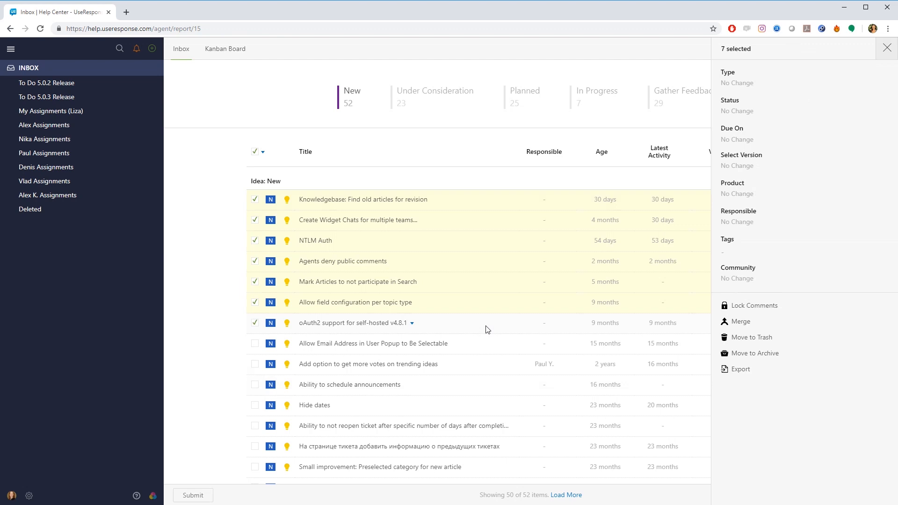
click(740, 119)
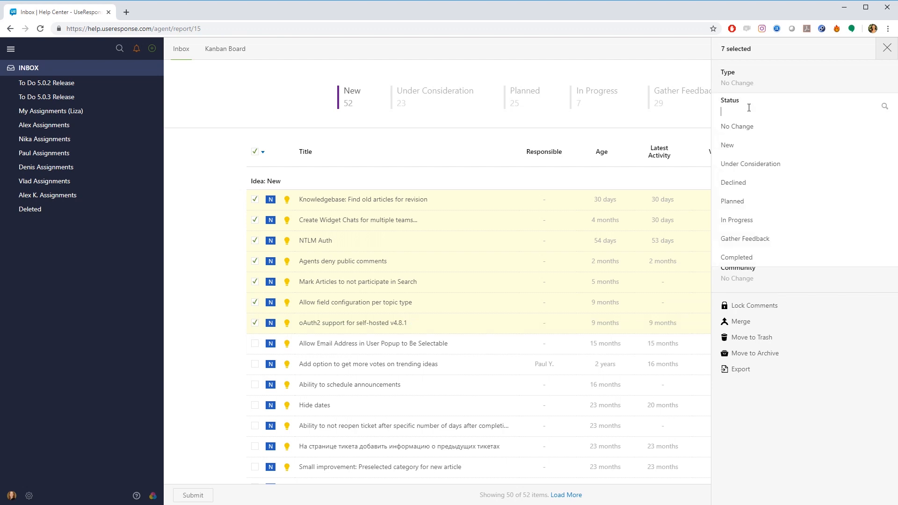
click(769, 176)
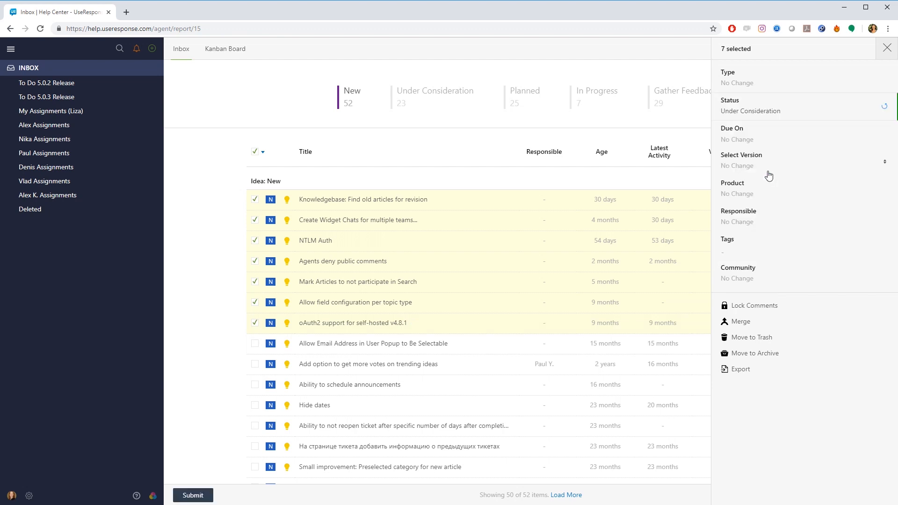
Step: Add the tag "planned" to the selected ideas and close the bulk edit without submitting
click(748, 251)
text(planned)
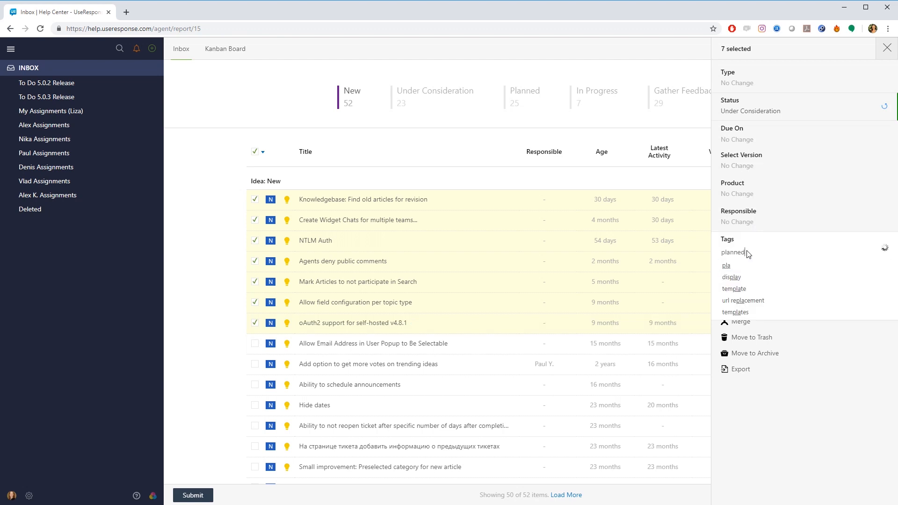
key(Return)
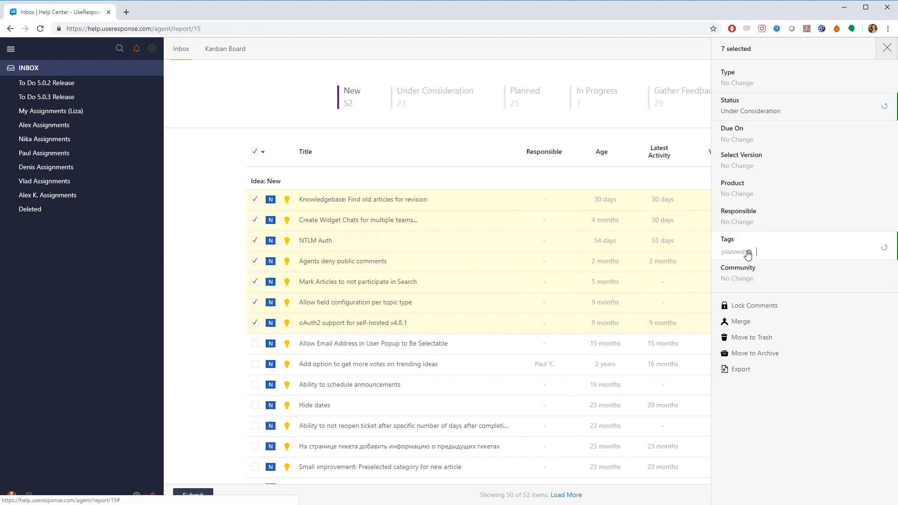
click(887, 49)
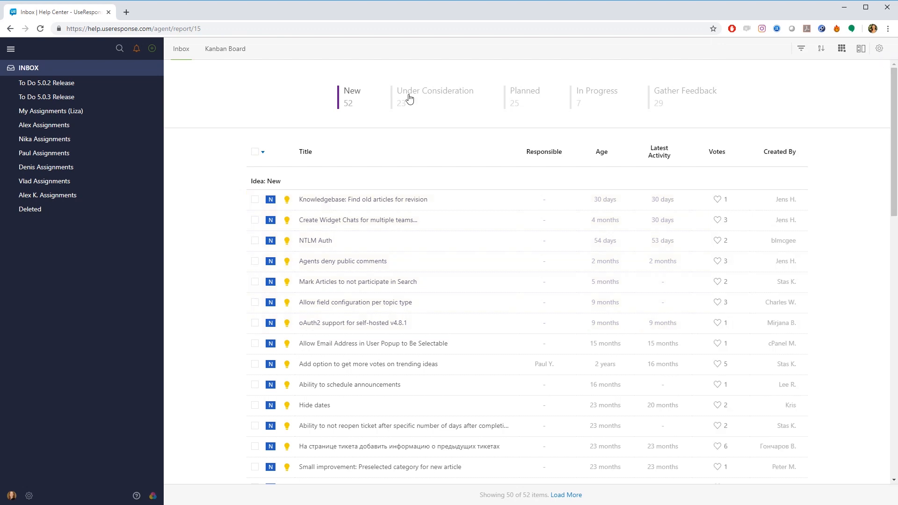
Step: Open the idea "Knowledgebase: Find old articles for revision" and review its status choices and available options
click(316, 204)
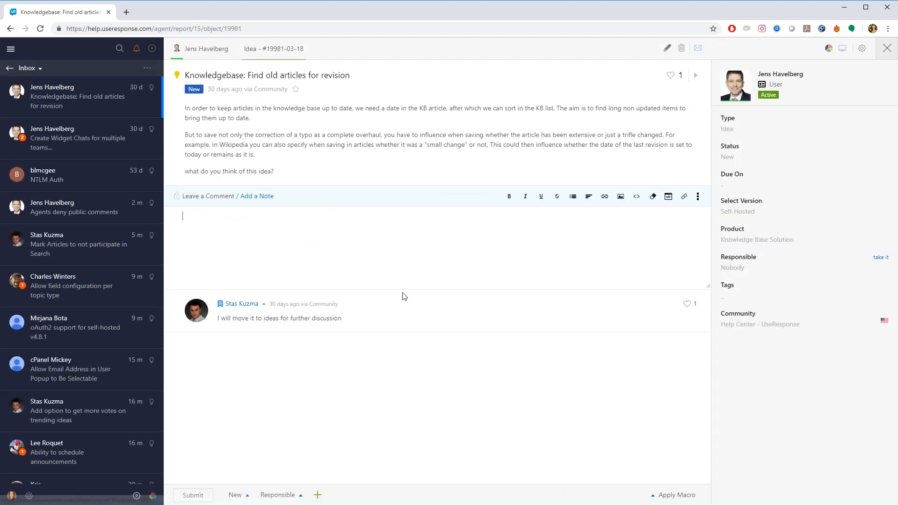
click(734, 167)
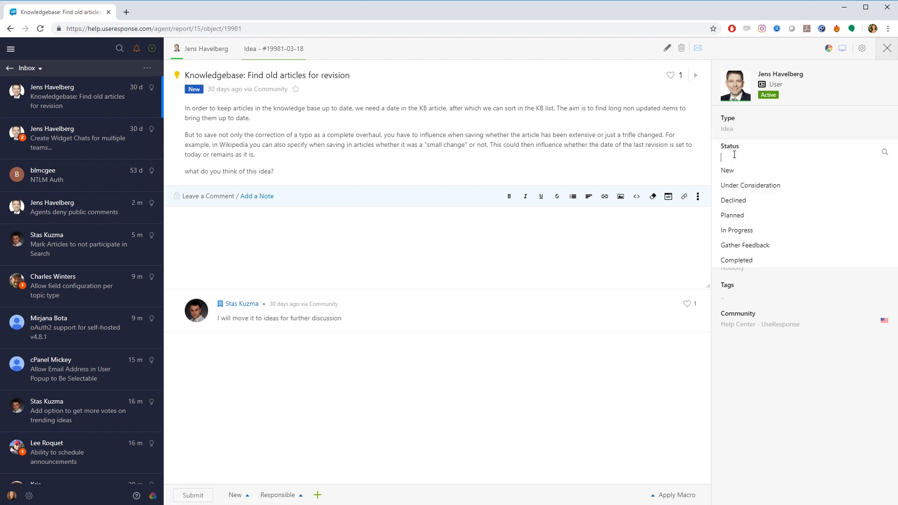
click(862, 50)
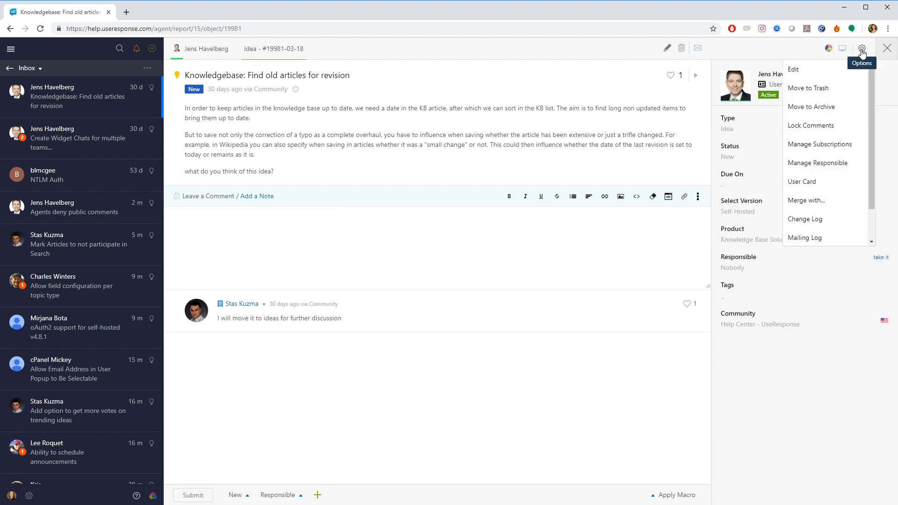
click(290, 241)
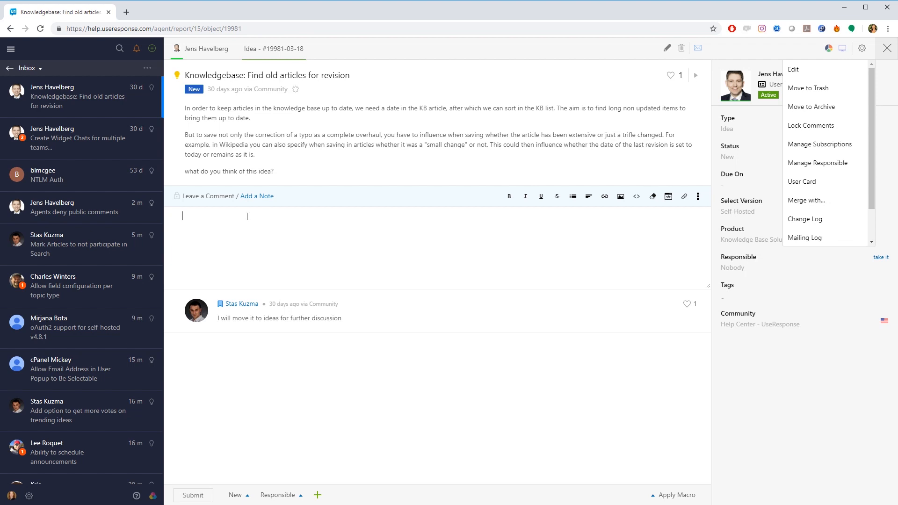
Step: Start an agent-only note on the idea mentioning the Sales team member, and close the idea without submitting the note
click(256, 198)
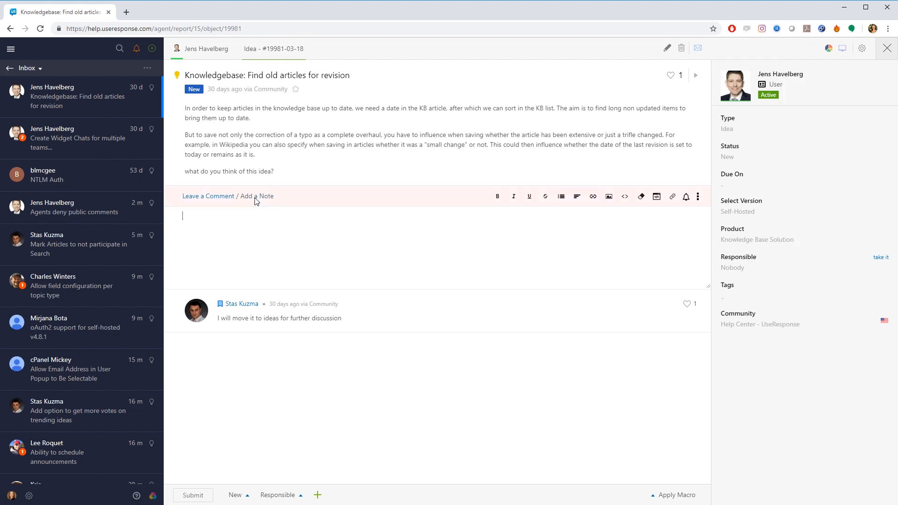
click(251, 233)
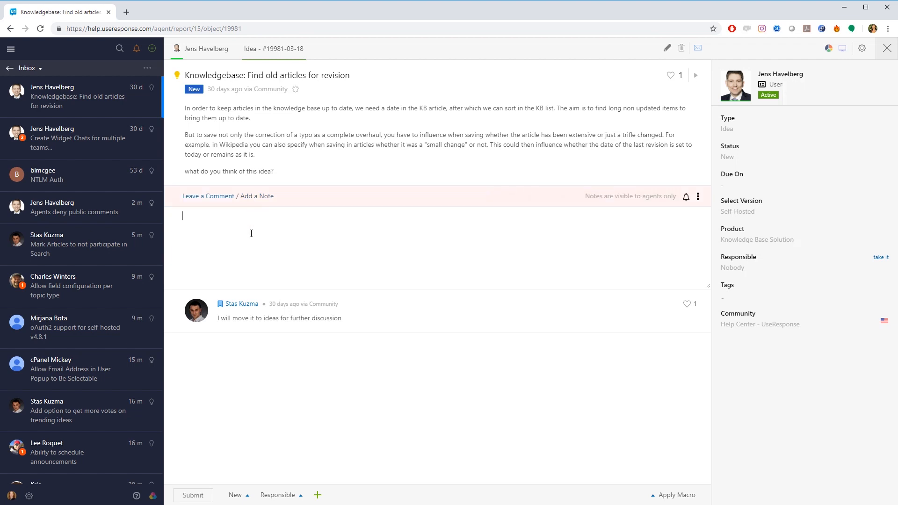
click(698, 200)
click(699, 200)
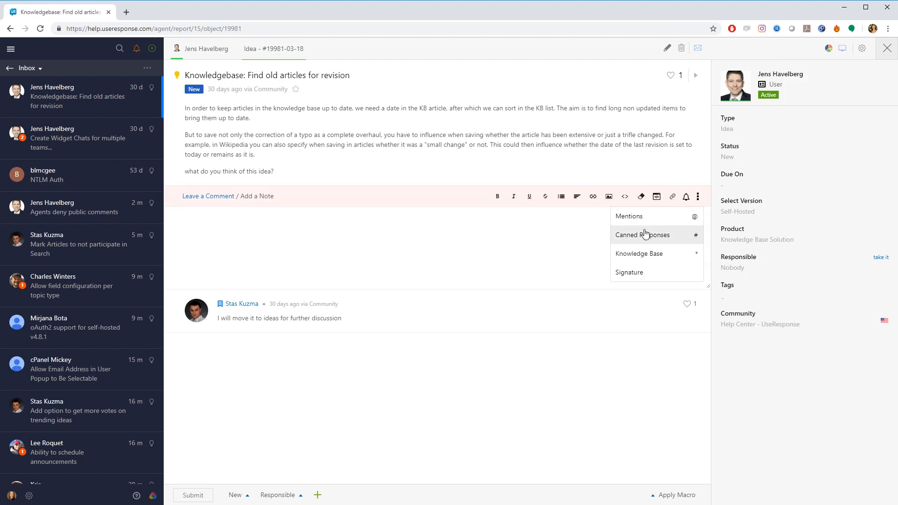
click(644, 220)
mouse_move(646, 242)
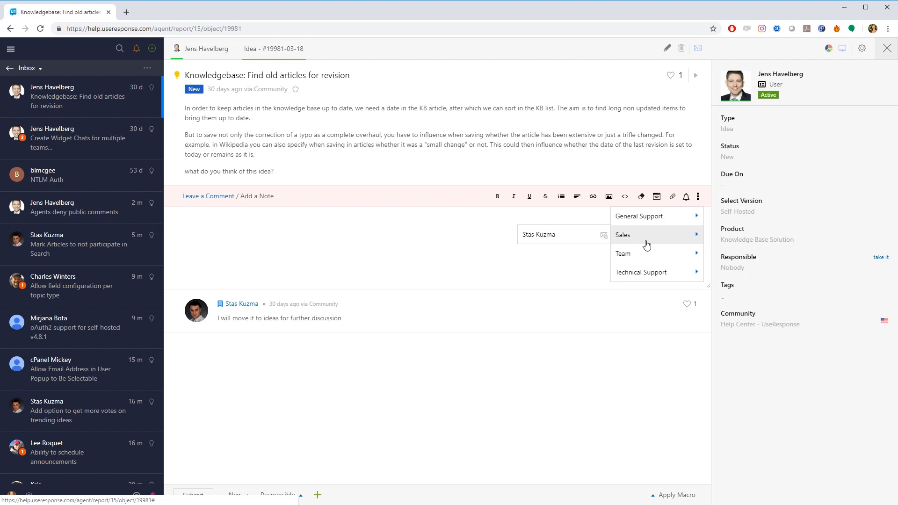
click(591, 236)
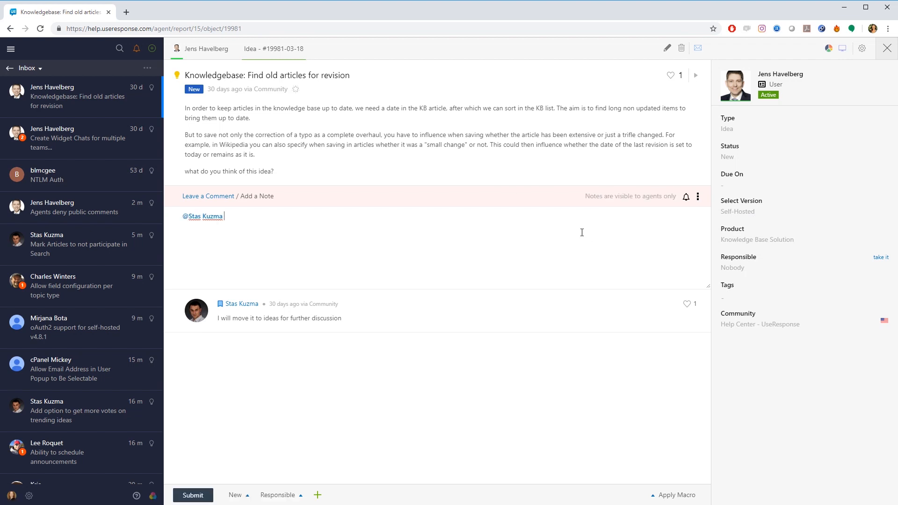
click(887, 48)
key(Return)
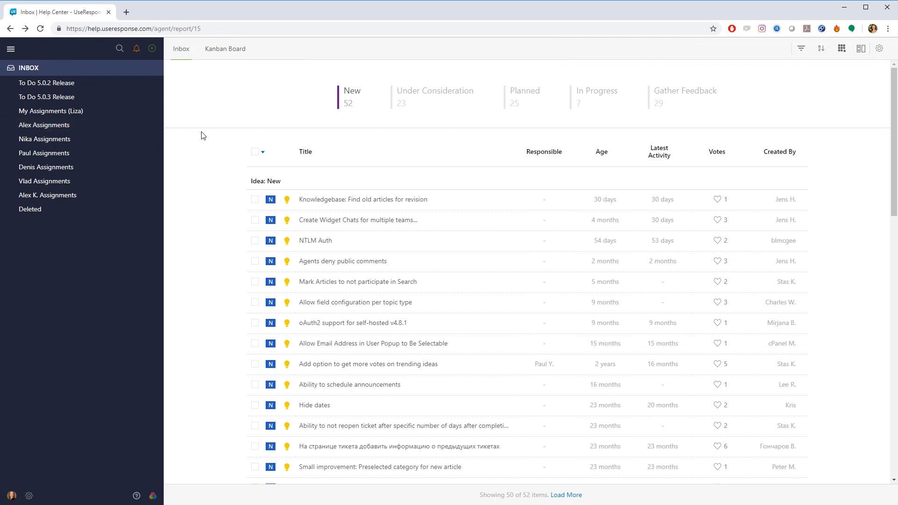
Step: Review the new idea form and close it without submitting
click(152, 48)
click(119, 71)
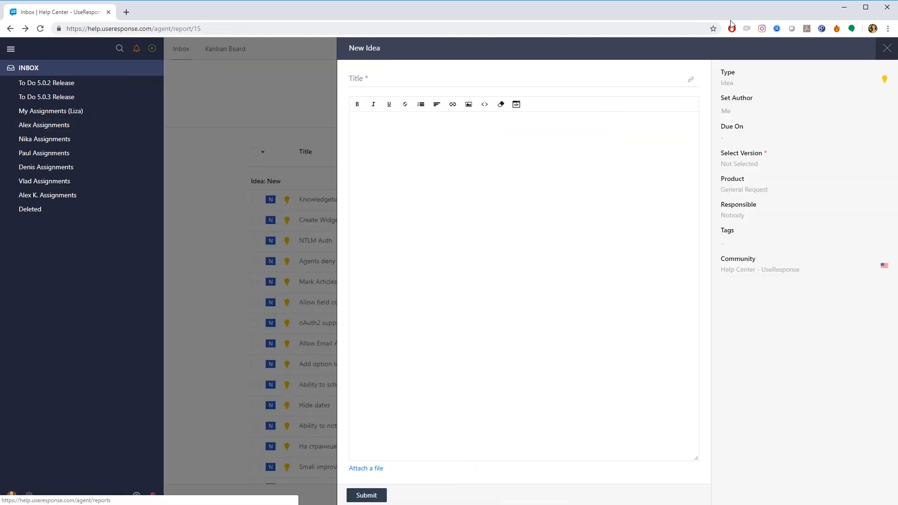
click(887, 49)
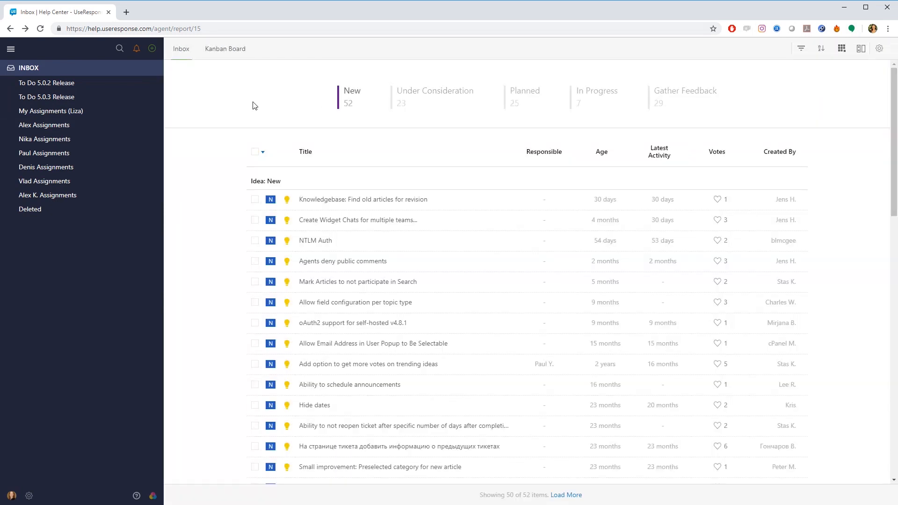